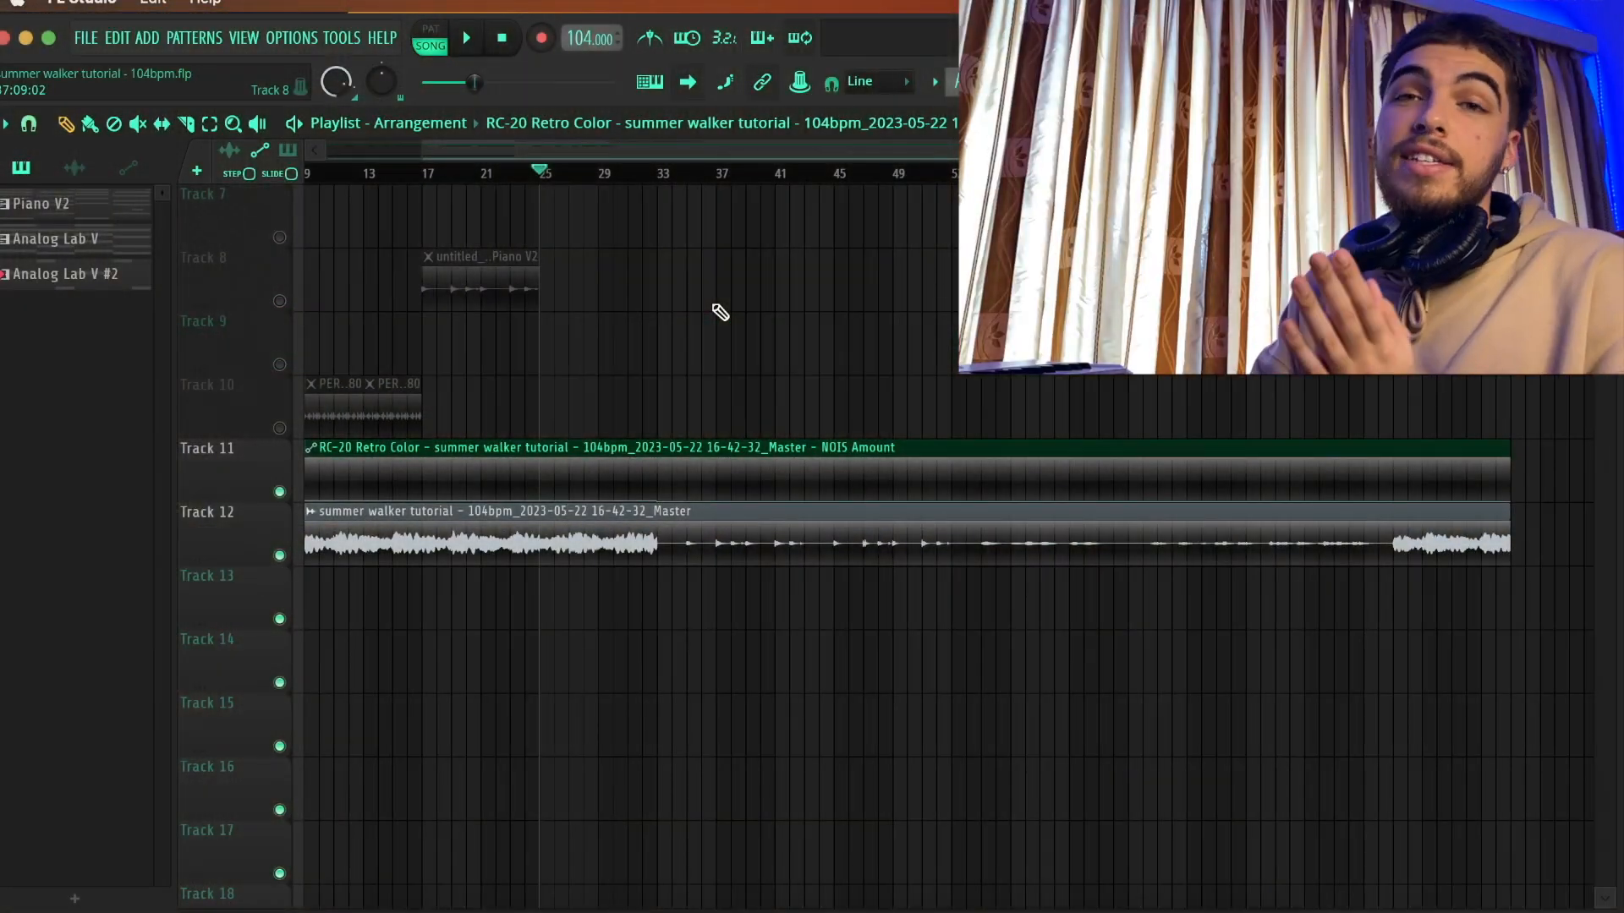
# Step: Mute Tracks 11 and 12 in the playlist
pyautogui.hscroll(-2, 562, 394)
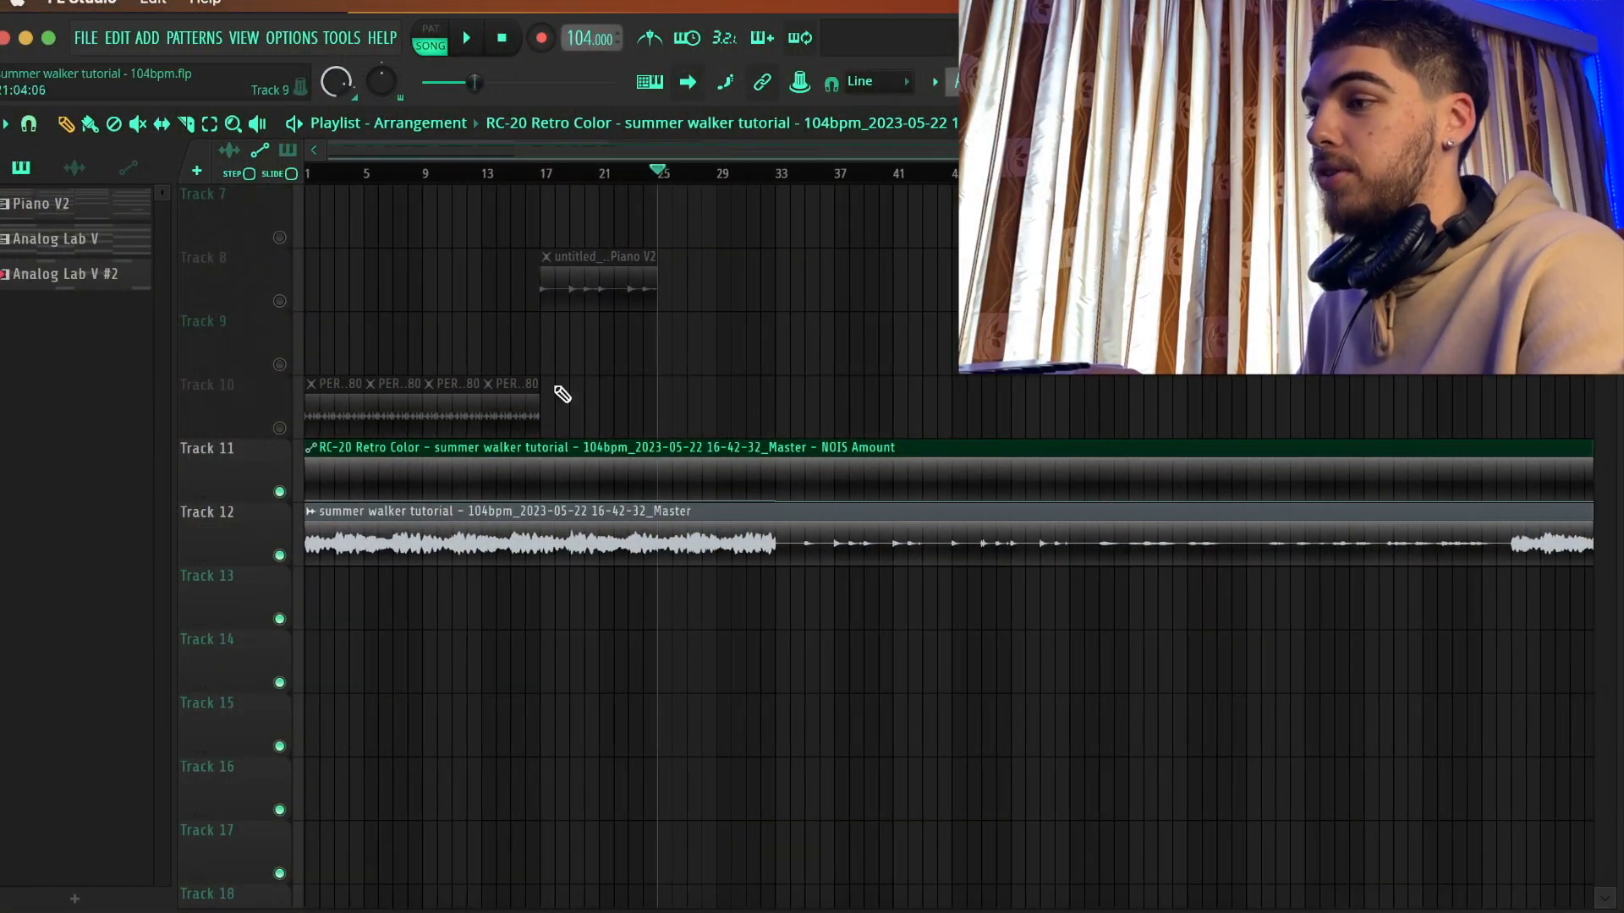
pyautogui.click(281, 556)
pyautogui.click(280, 492)
pyautogui.scroll(6, 488, 645)
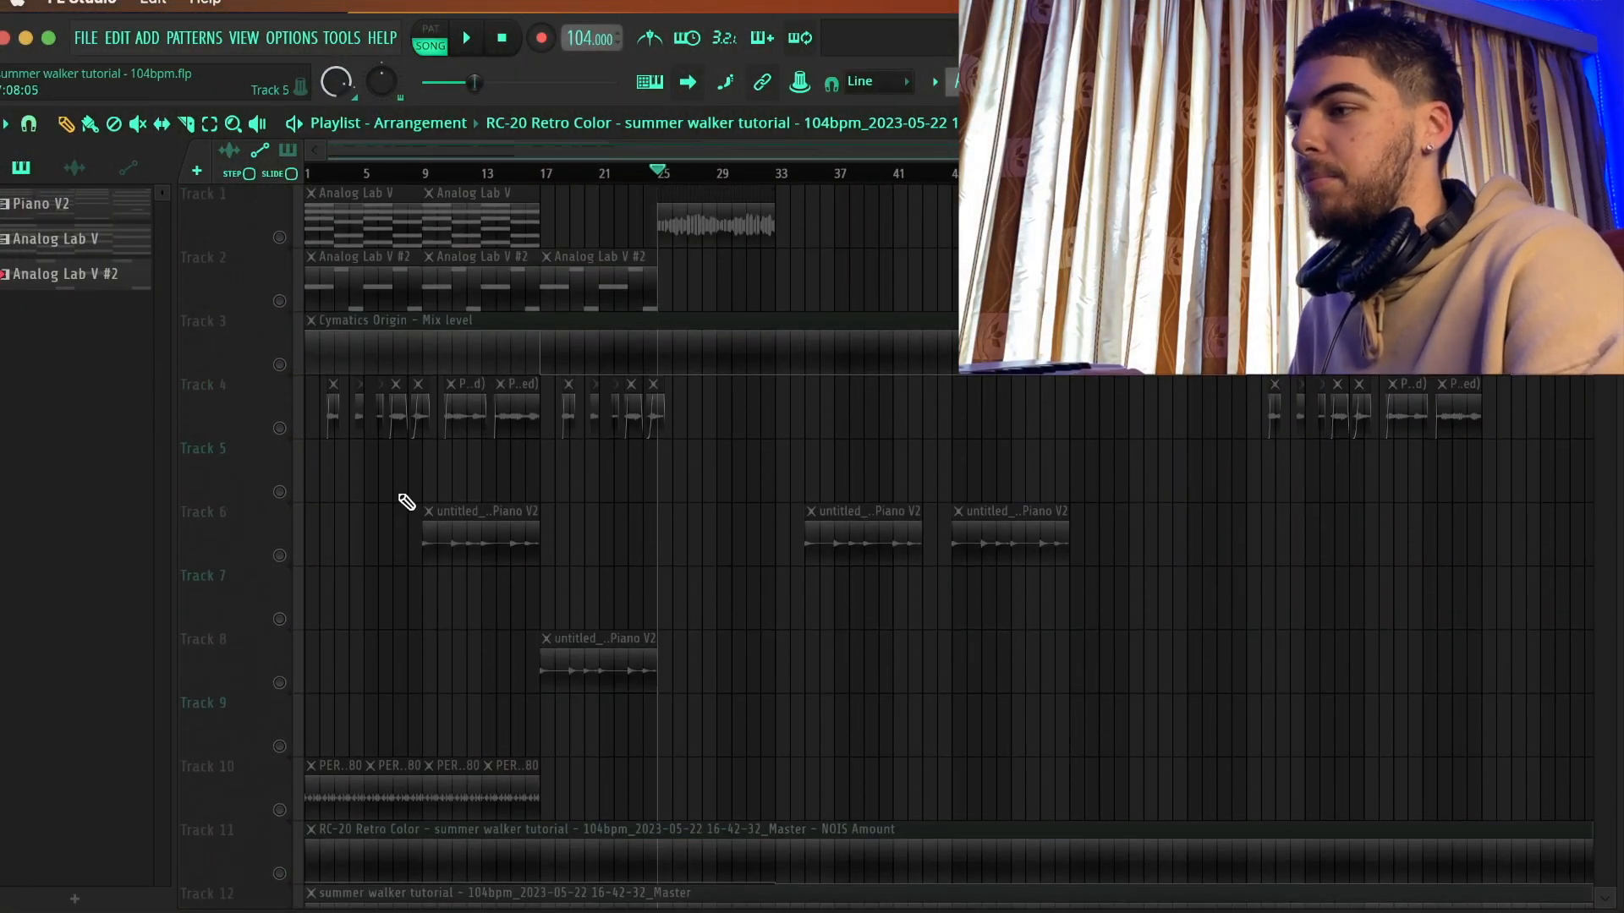
# Step: Open the settings of the Piano V2 audio clip on Track 6 and show the Unsorted channels in the channel rack
pyautogui.doubleClick(477, 524)
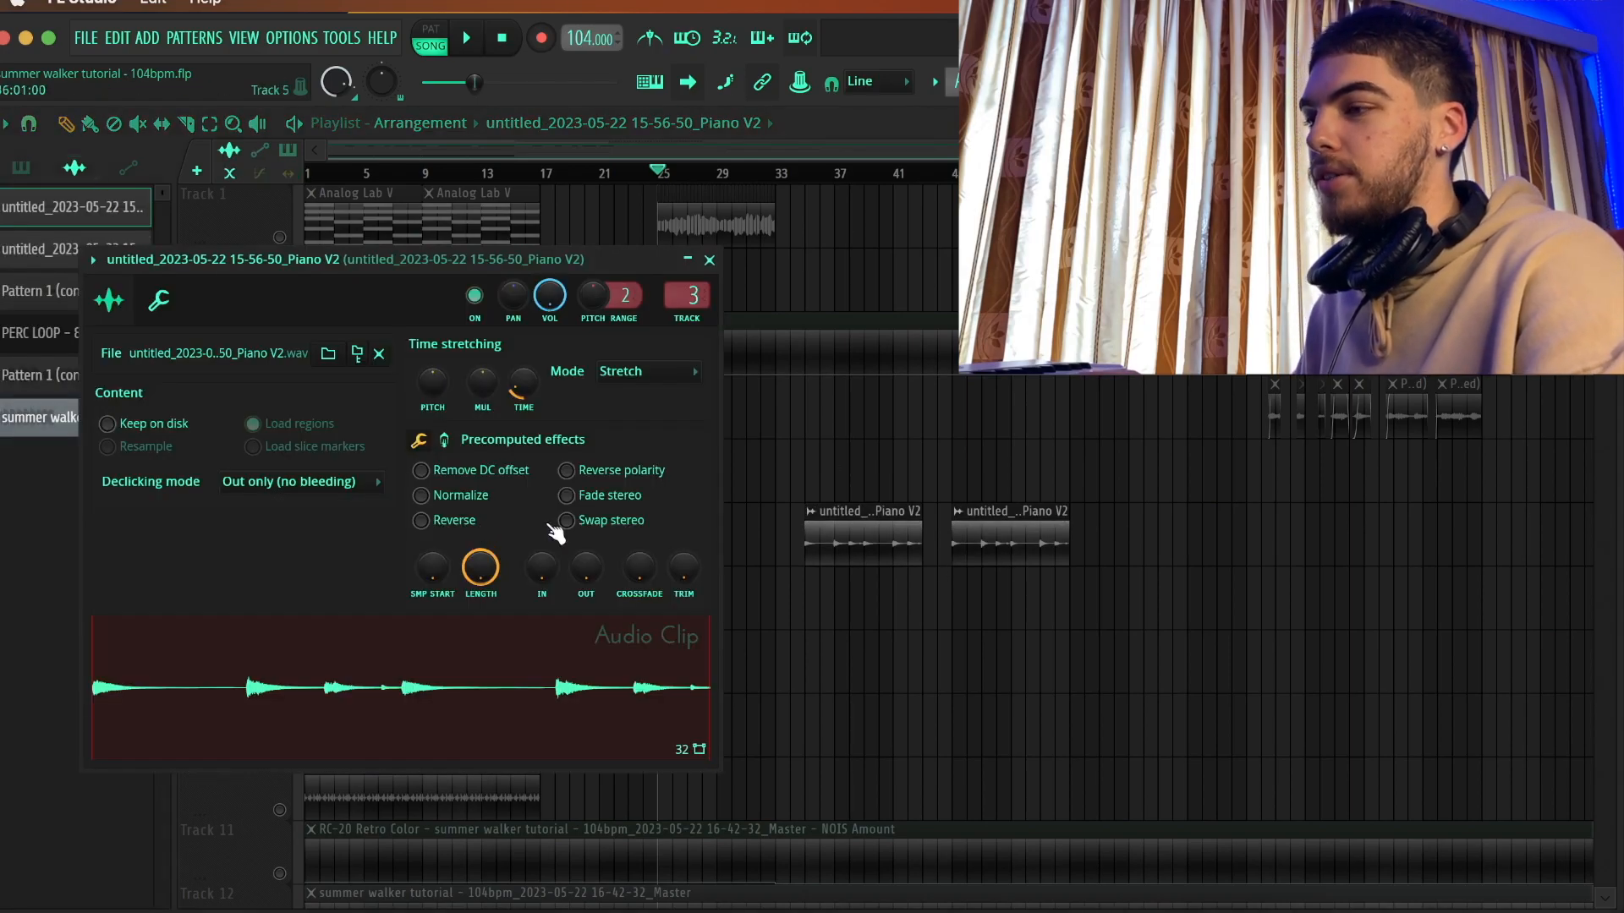
pyautogui.click(1197, 82)
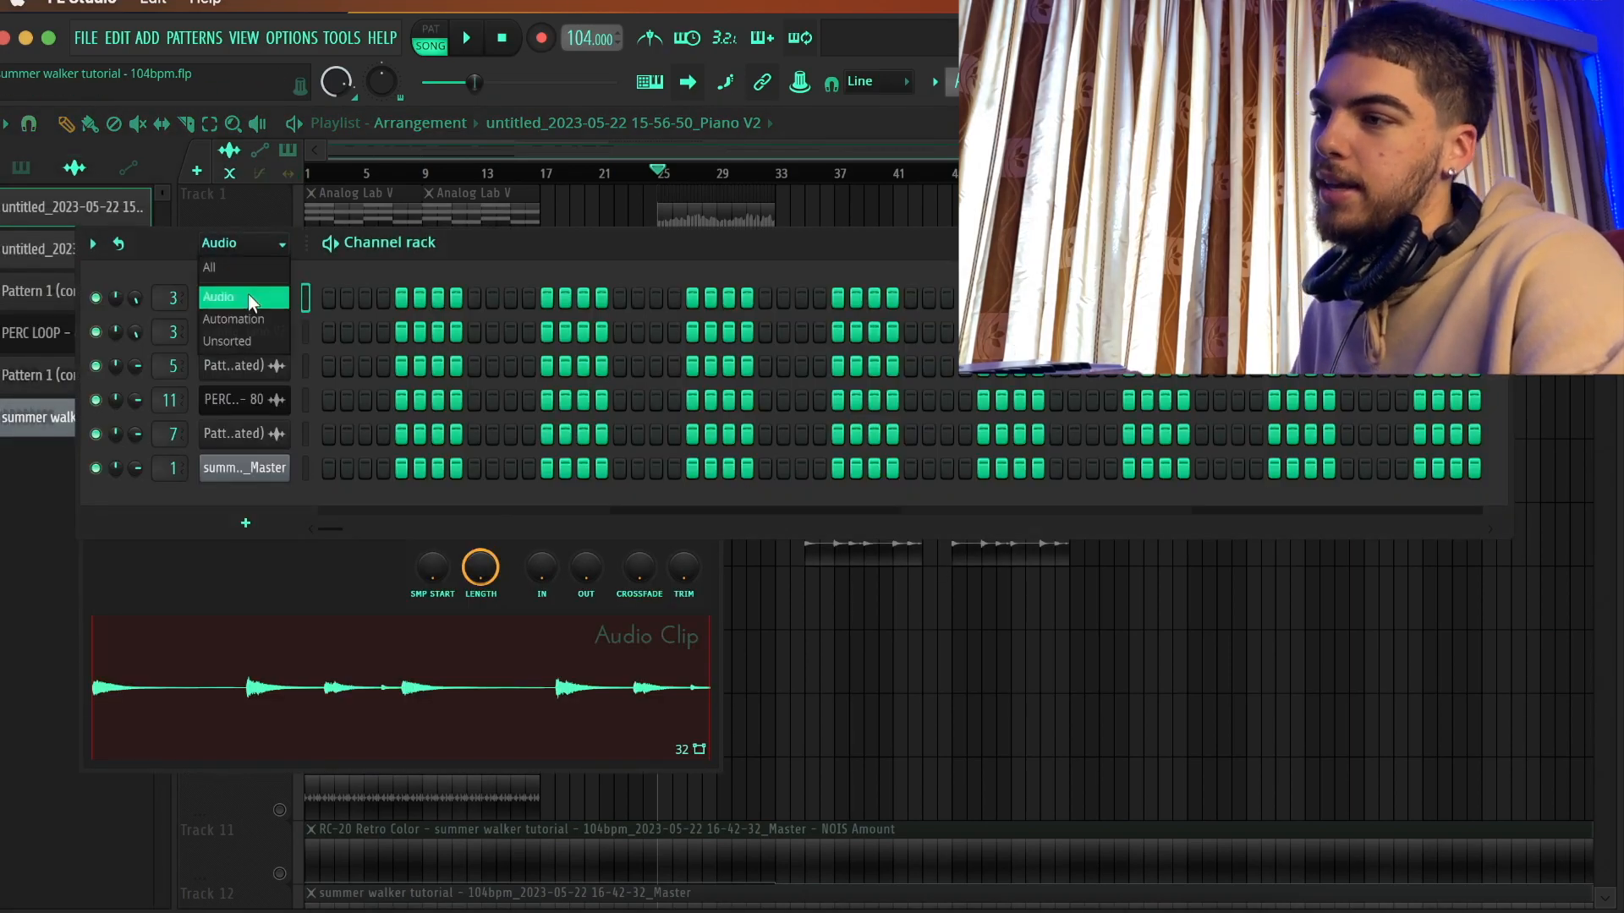
pyautogui.click(235, 345)
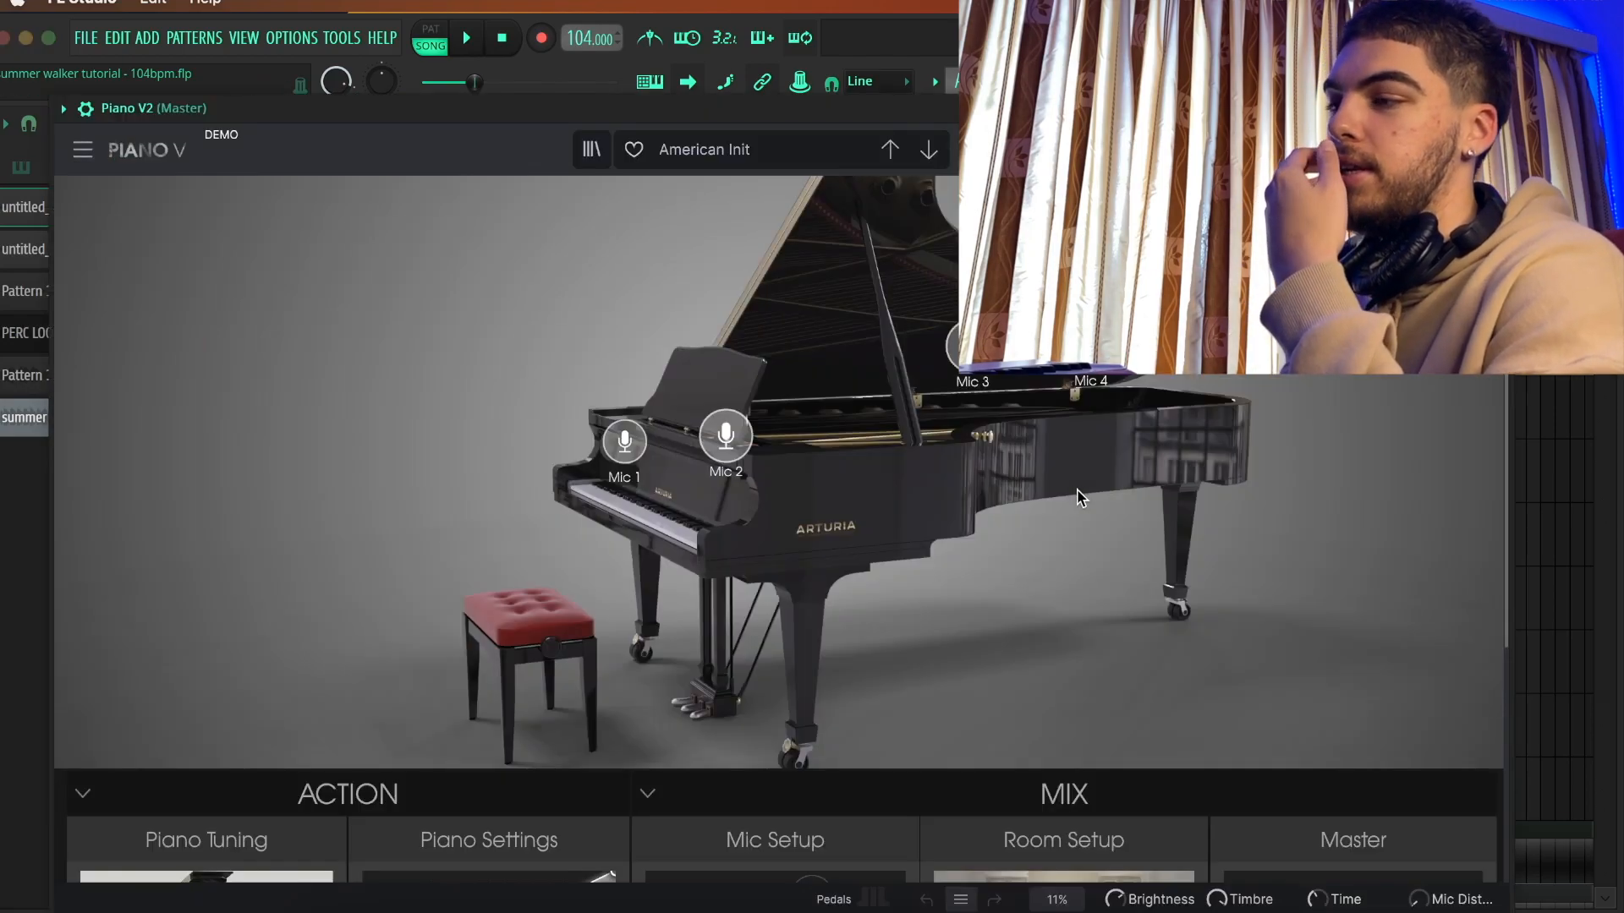
# Step: Choose the Japanese Jazz Studio preset in the Piano V2 instrument
pyautogui.click(741, 150)
pyautogui.moveTo(776, 238)
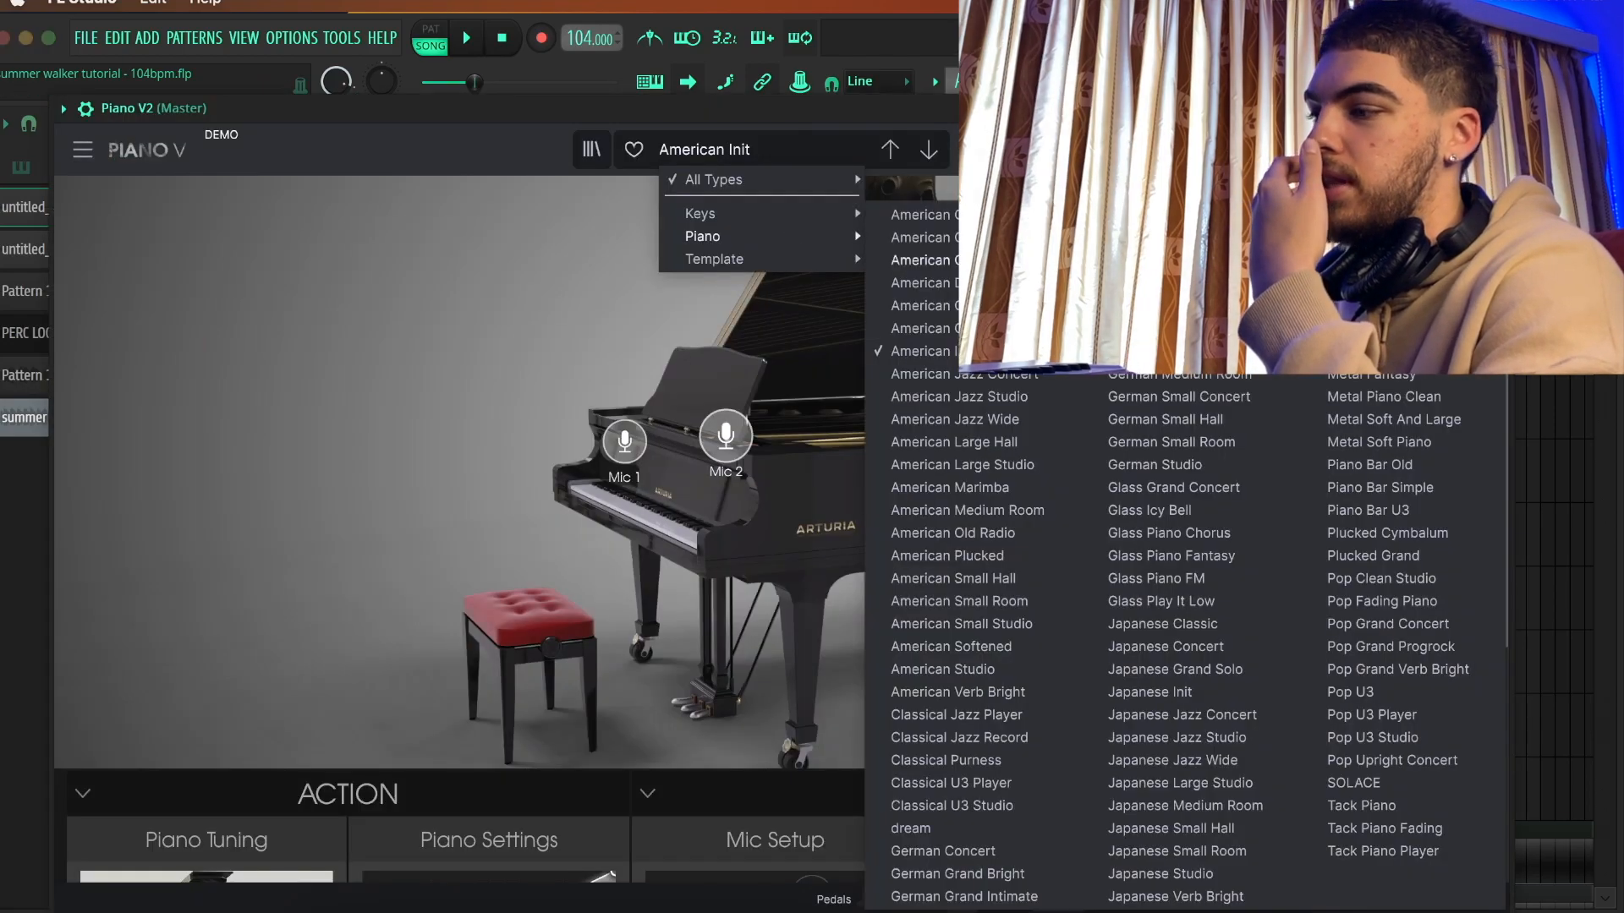
pyautogui.click(1230, 736)
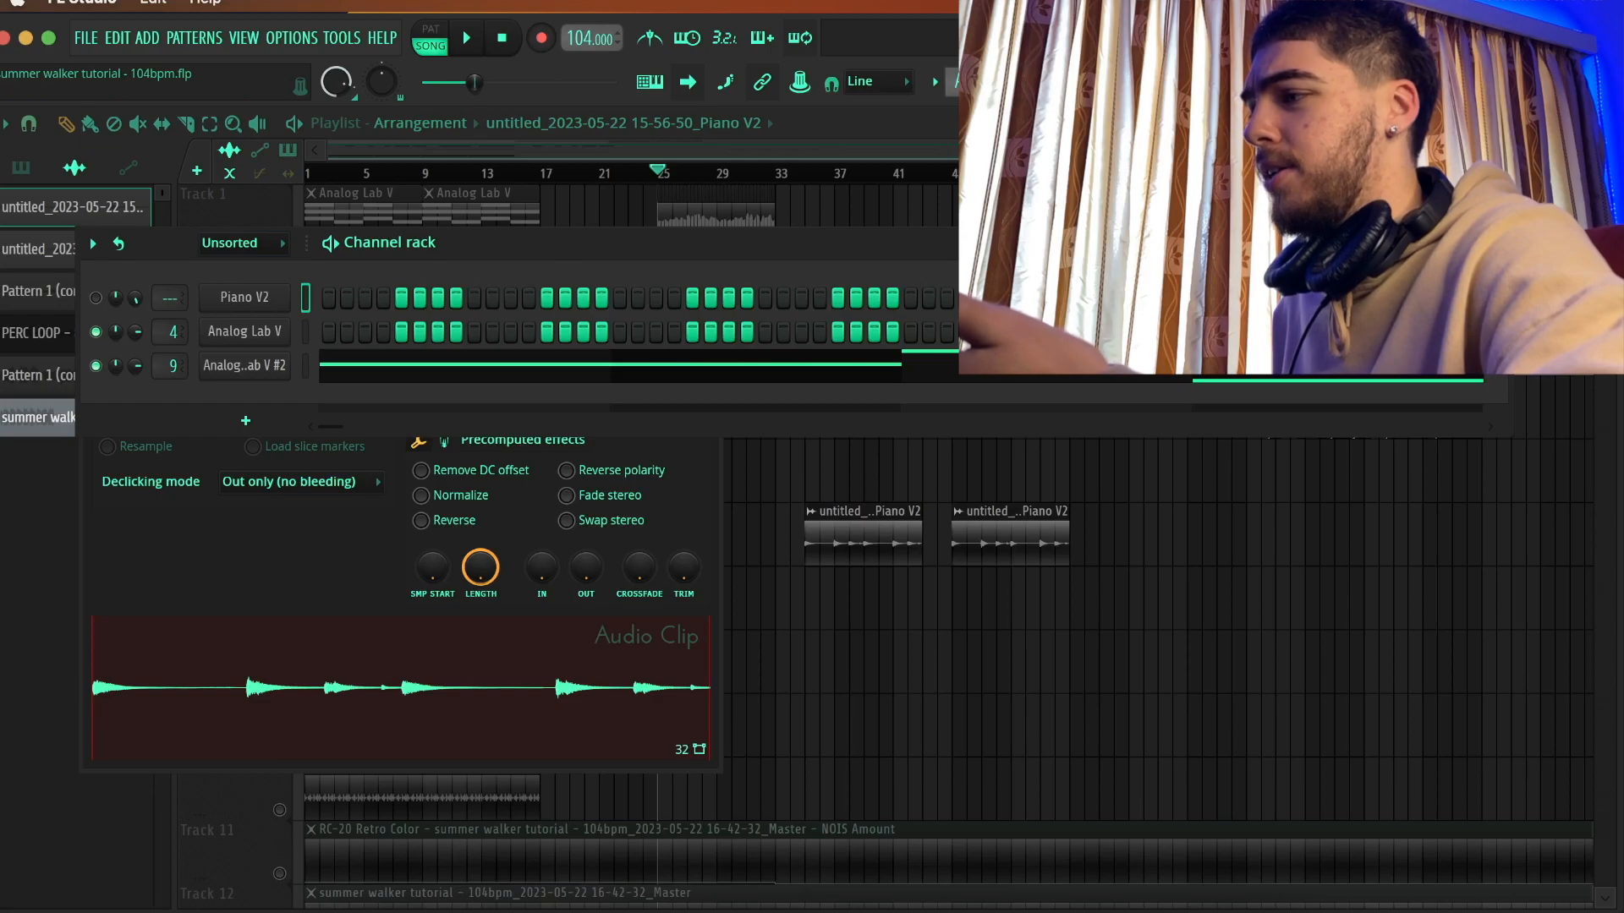
# Step: Close the piano clip's settings and inspect the Fruity parametric EQ 2 on the piano's mixer track
pyautogui.moveTo(362, 257); pyautogui.dragTo(543, 216)
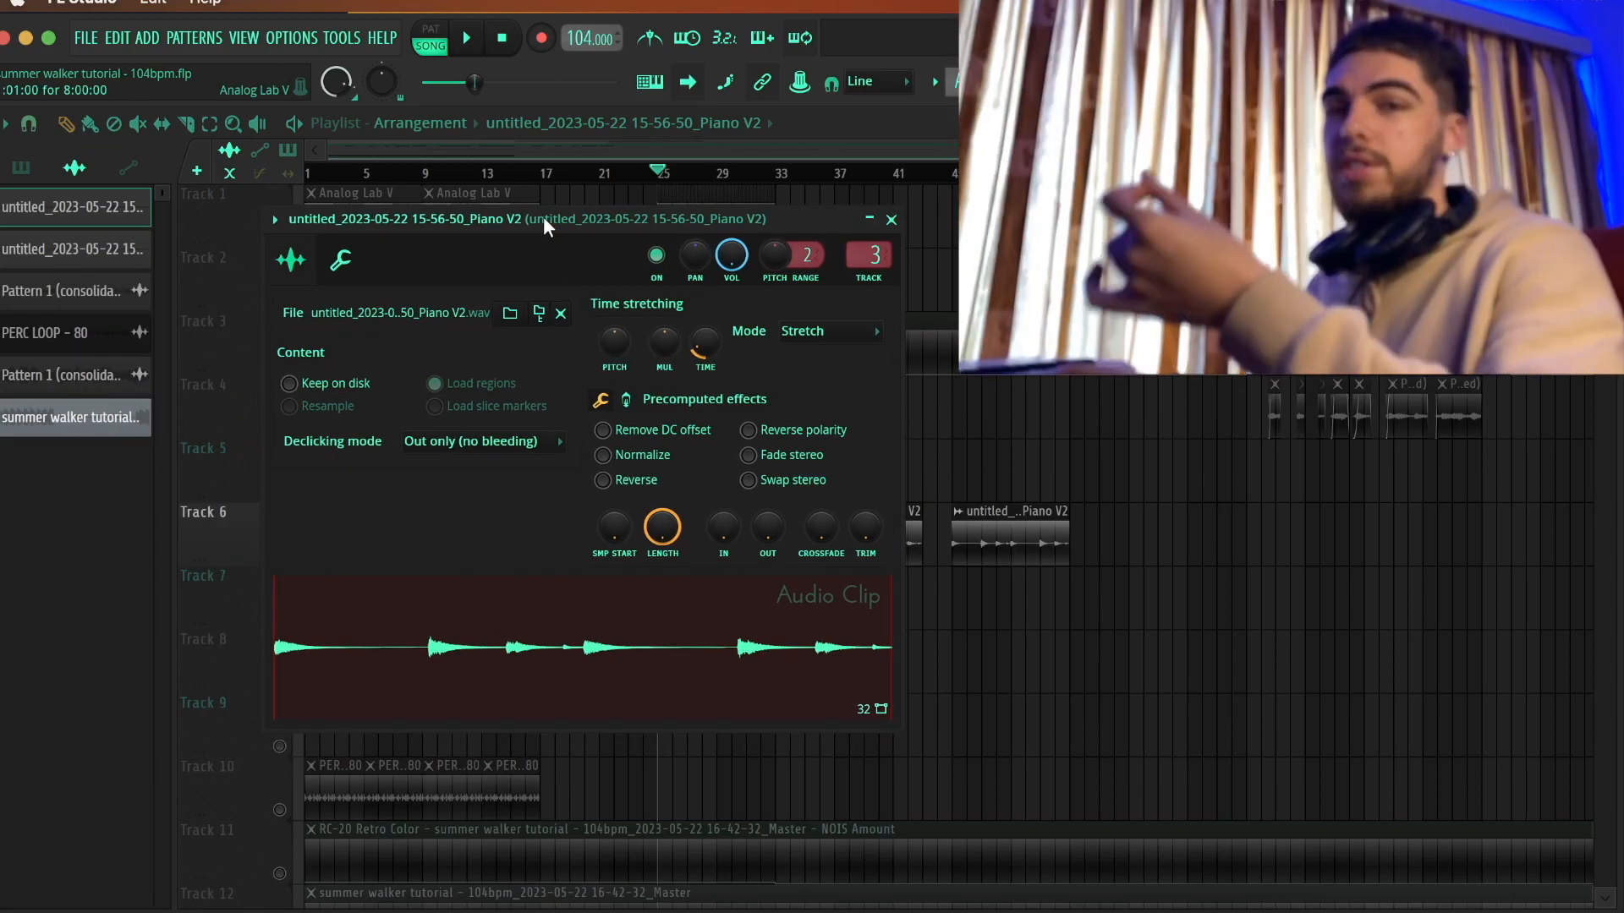
pyautogui.click(891, 220)
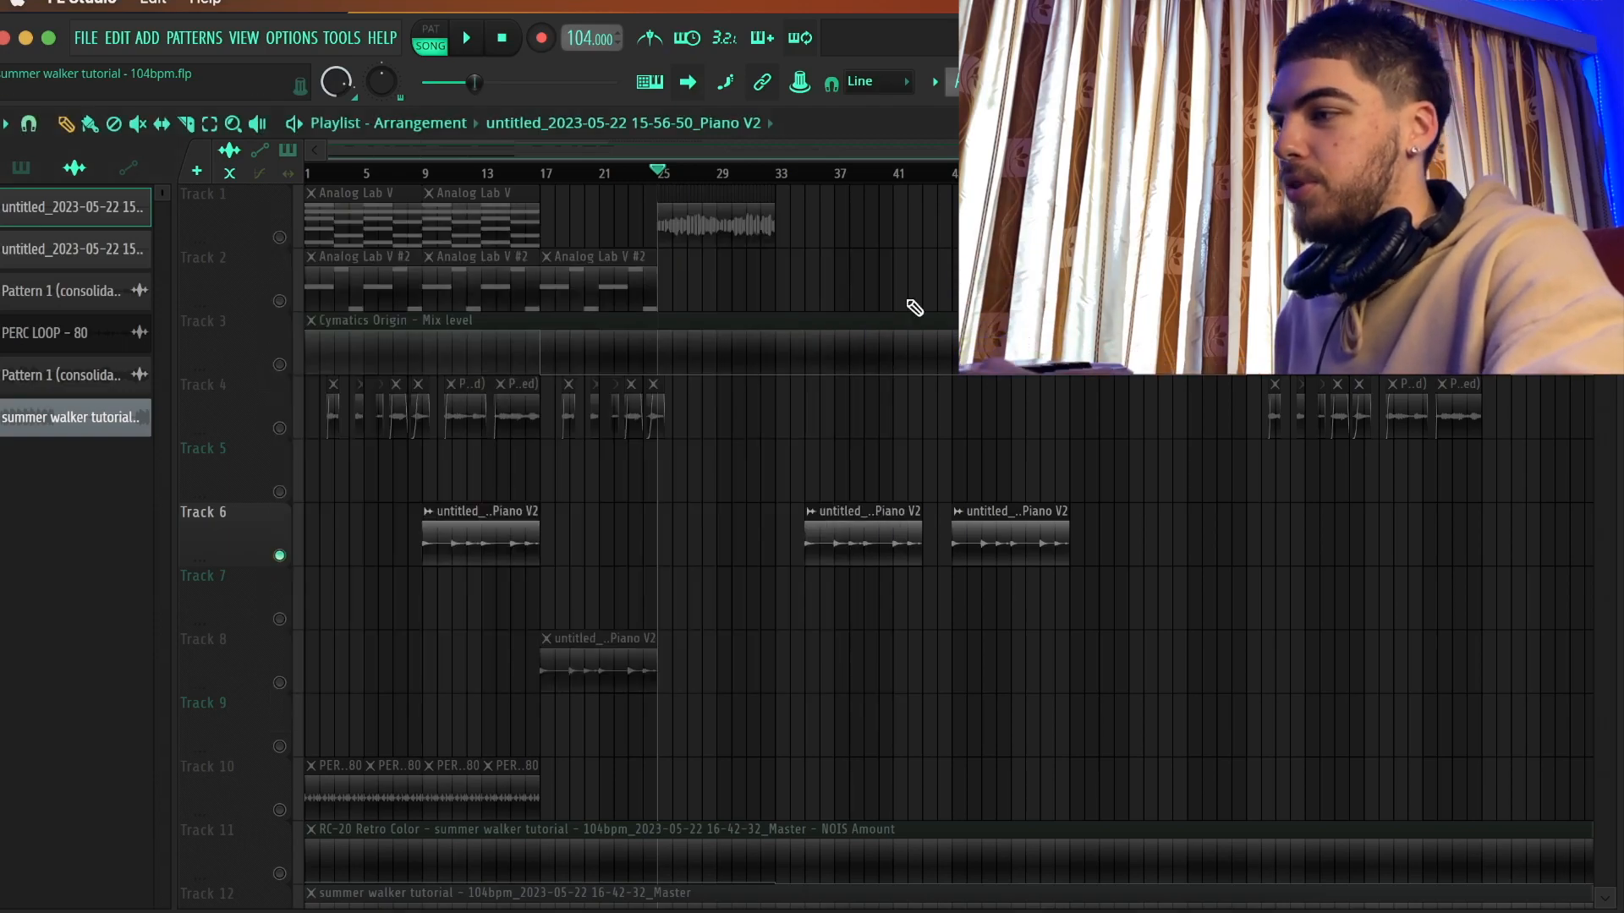
pyautogui.click(568, 653)
pyautogui.press('F9')
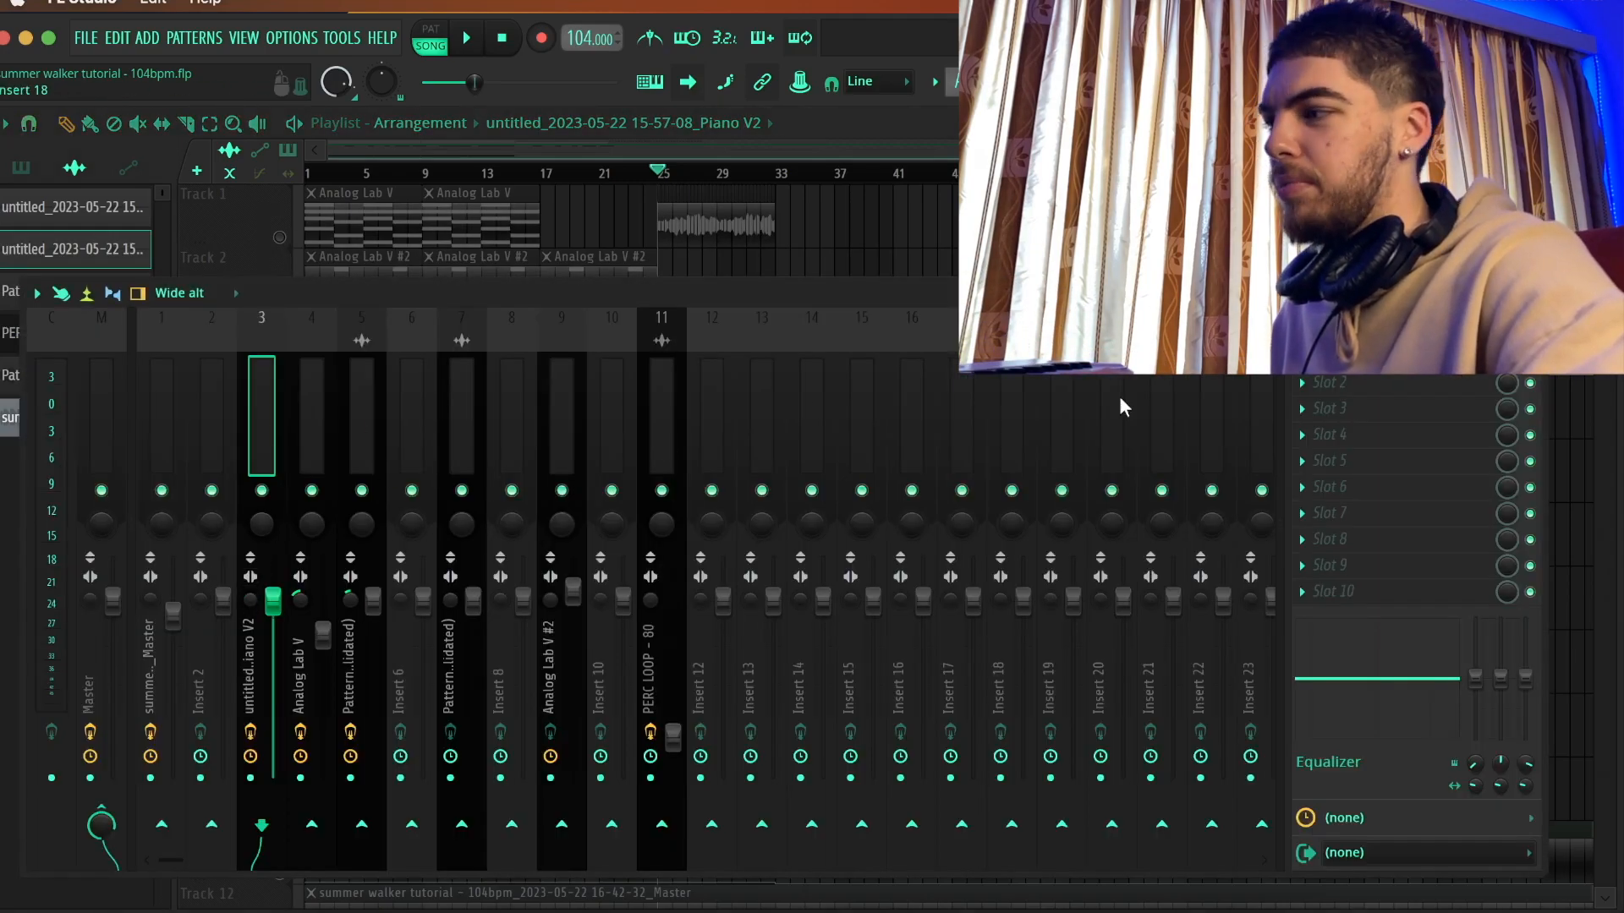
pyautogui.click(1386, 375)
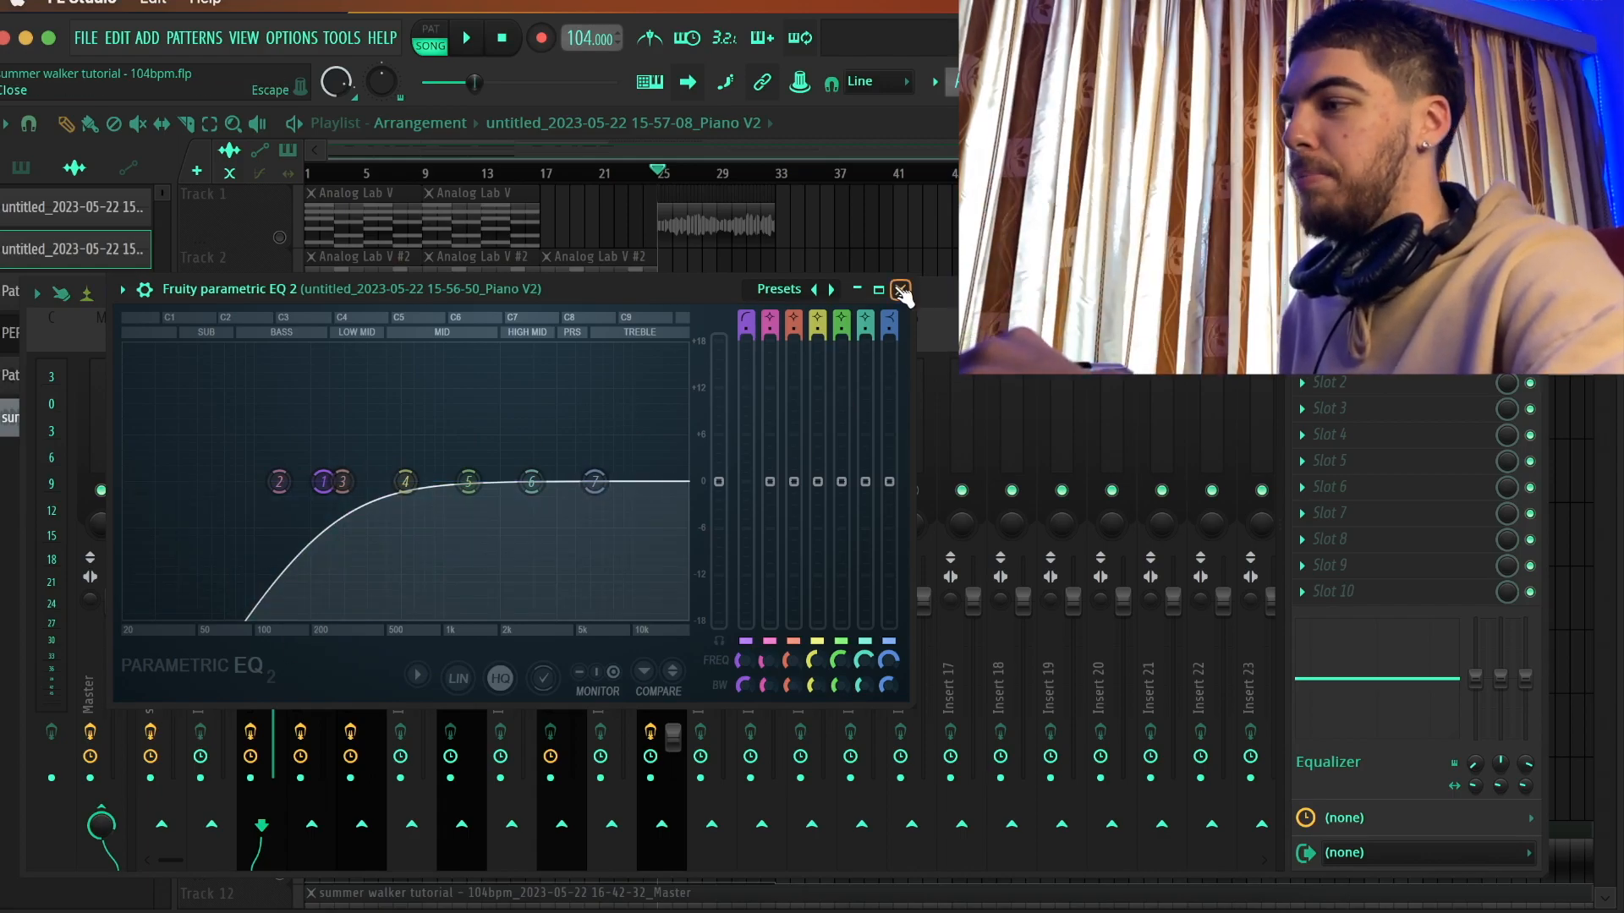
pyautogui.click(900, 291)
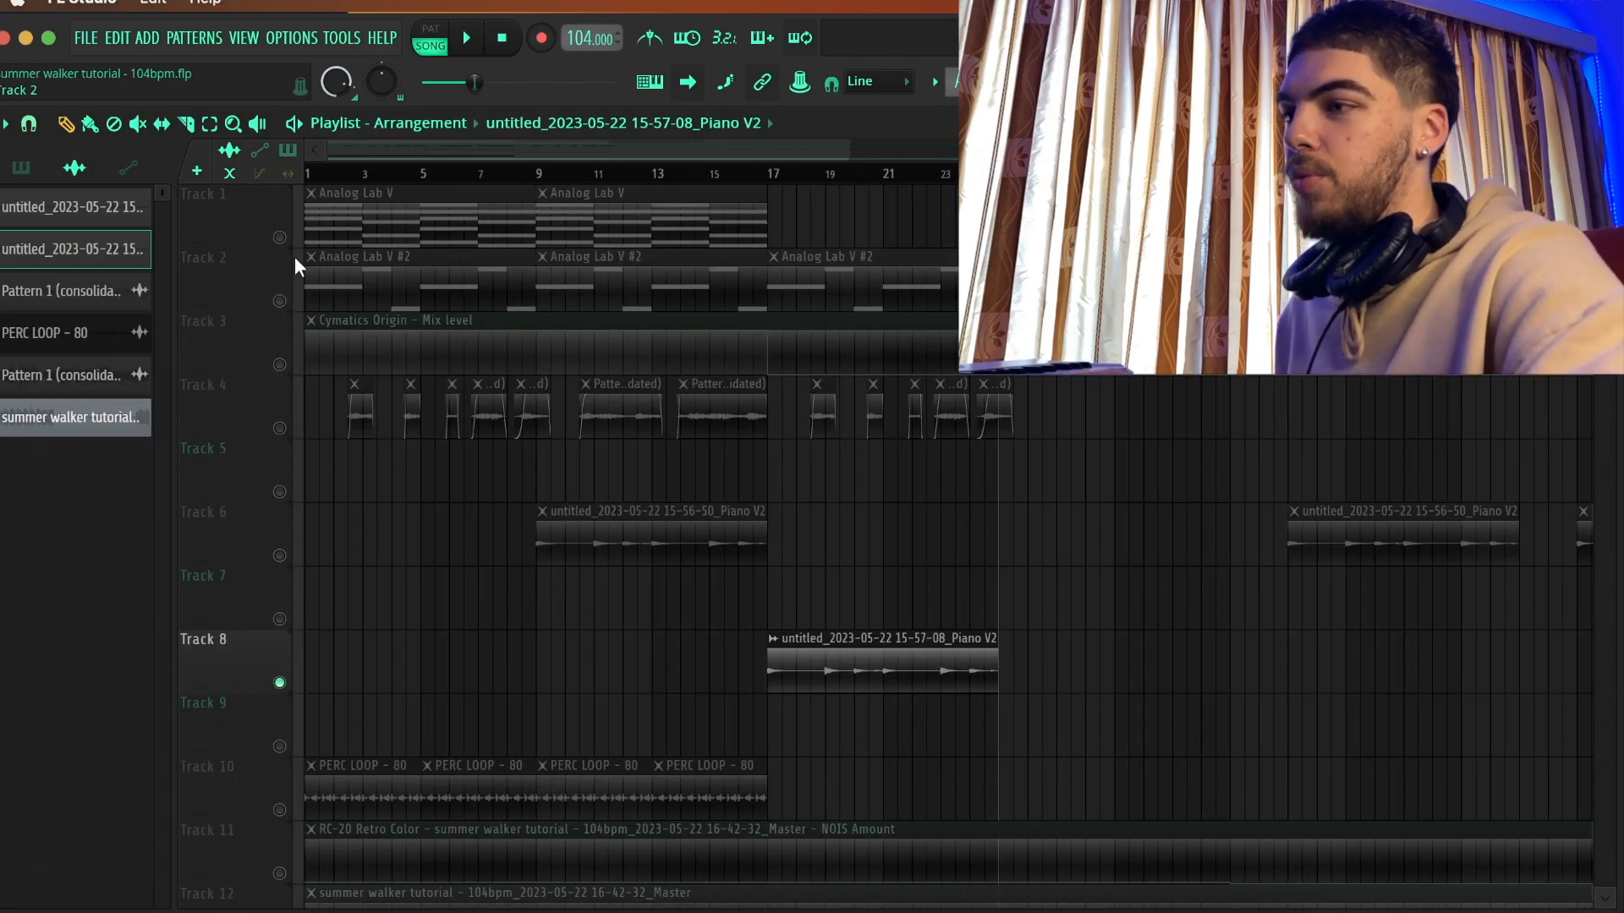
# Step: Open the Analog Lab V pattern from Track 1, play it and examine its chords in the piano roll
pyautogui.doubleClick(307, 239)
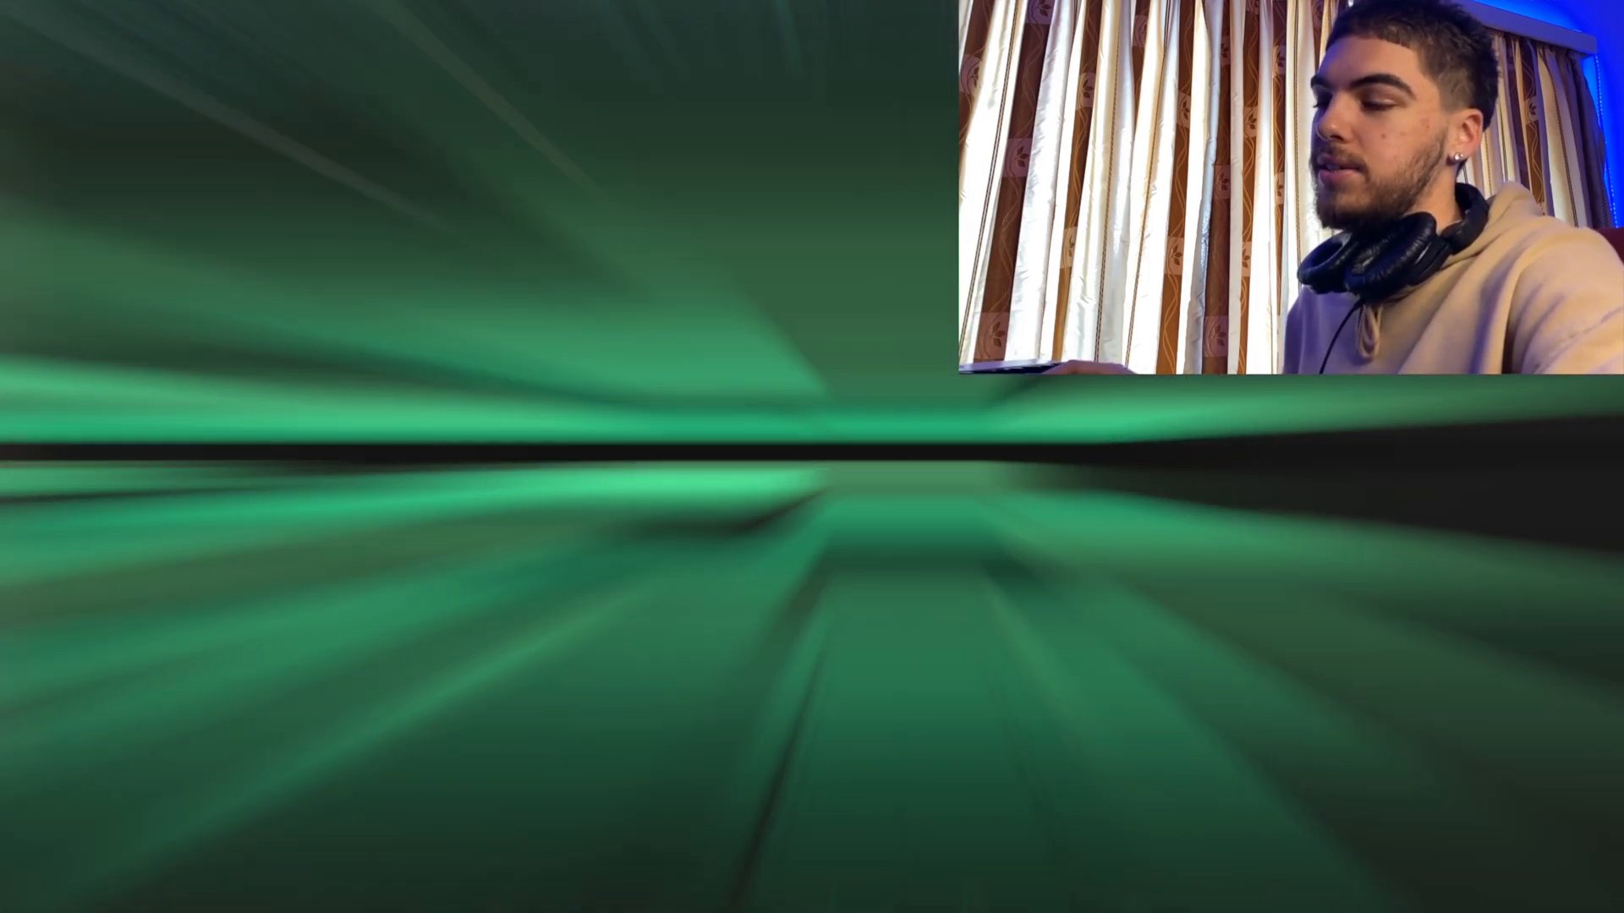
pyautogui.press('space')
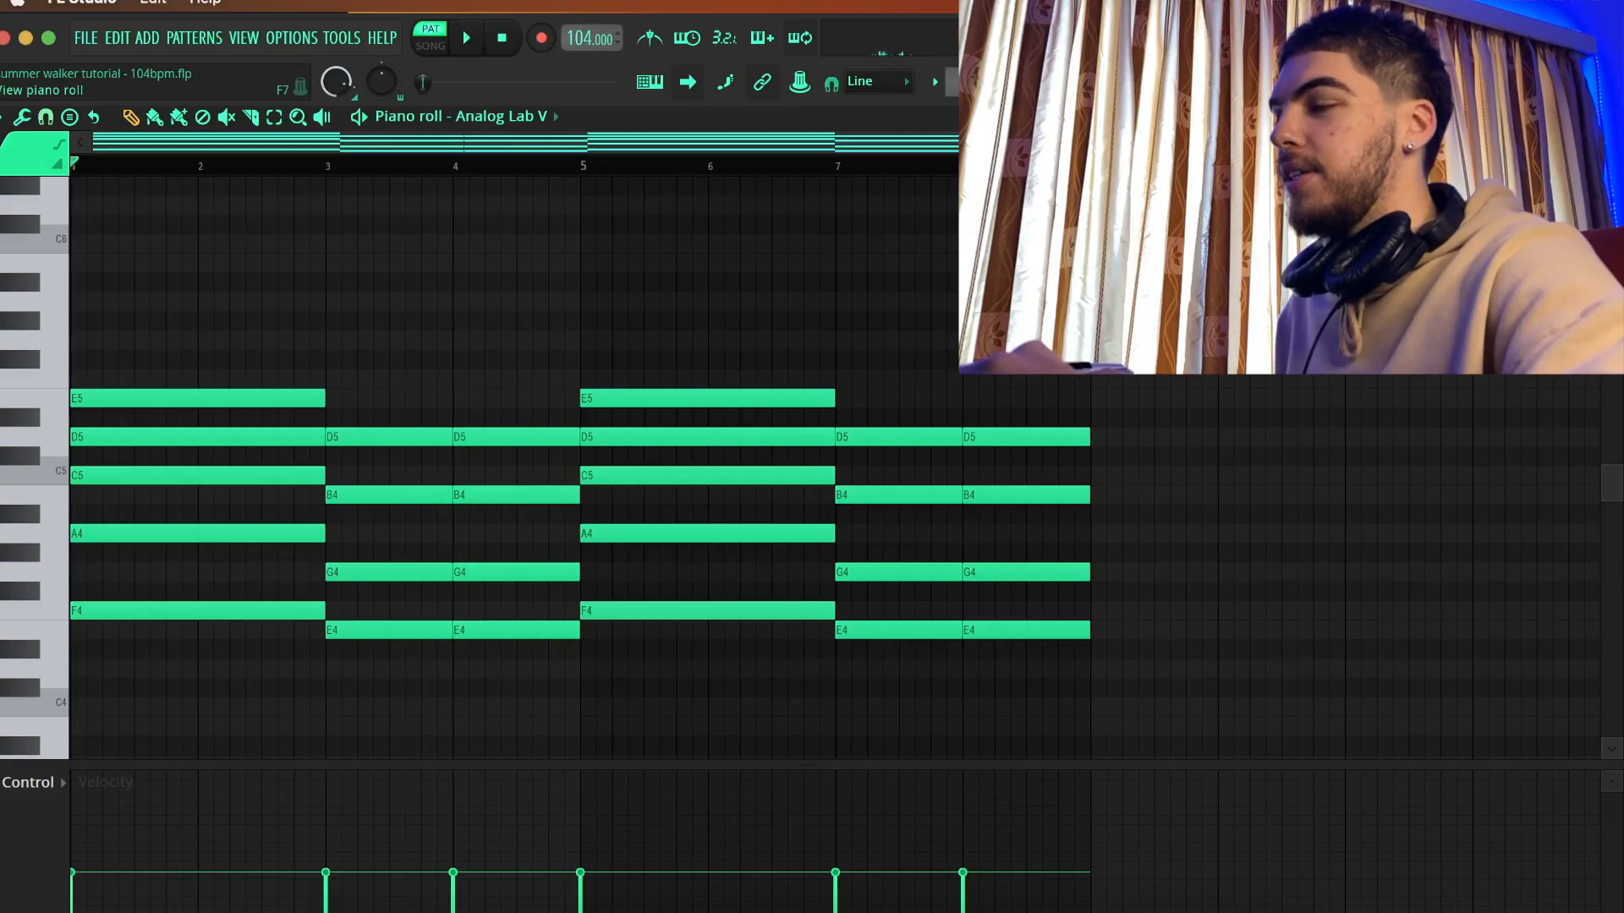
pyautogui.press('F7')
# Step: Unmute Track 4 and inspect the settings of its Pattern 1 (consolidated) audio clip
pyautogui.scroll(1, 372, 558)
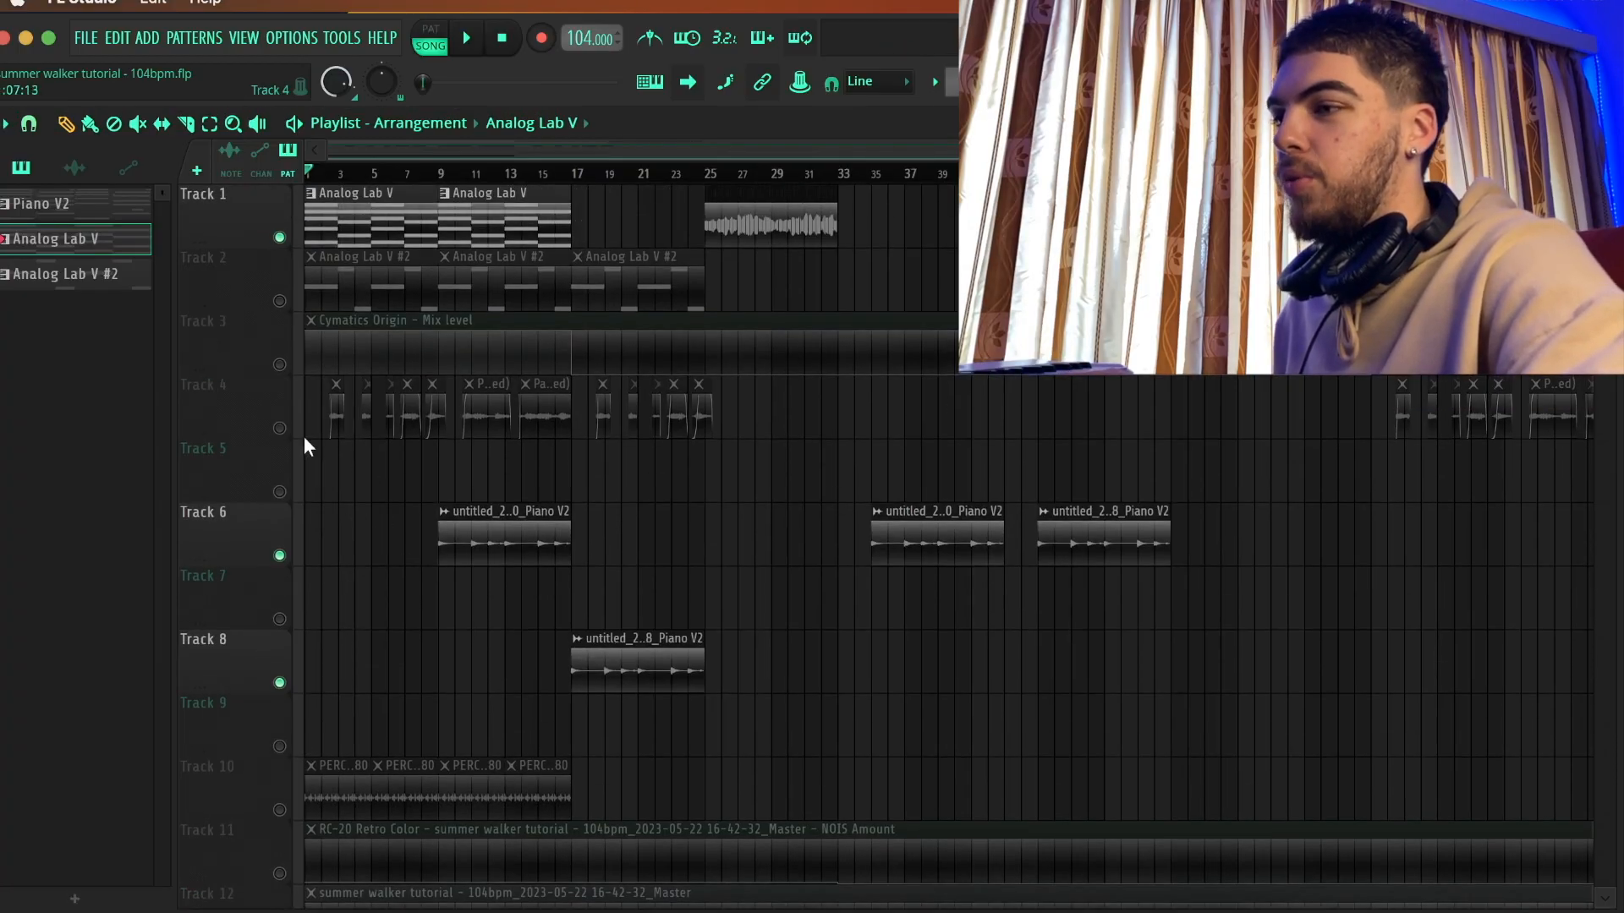
pyautogui.click(280, 428)
pyautogui.scroll(2, 586, 490)
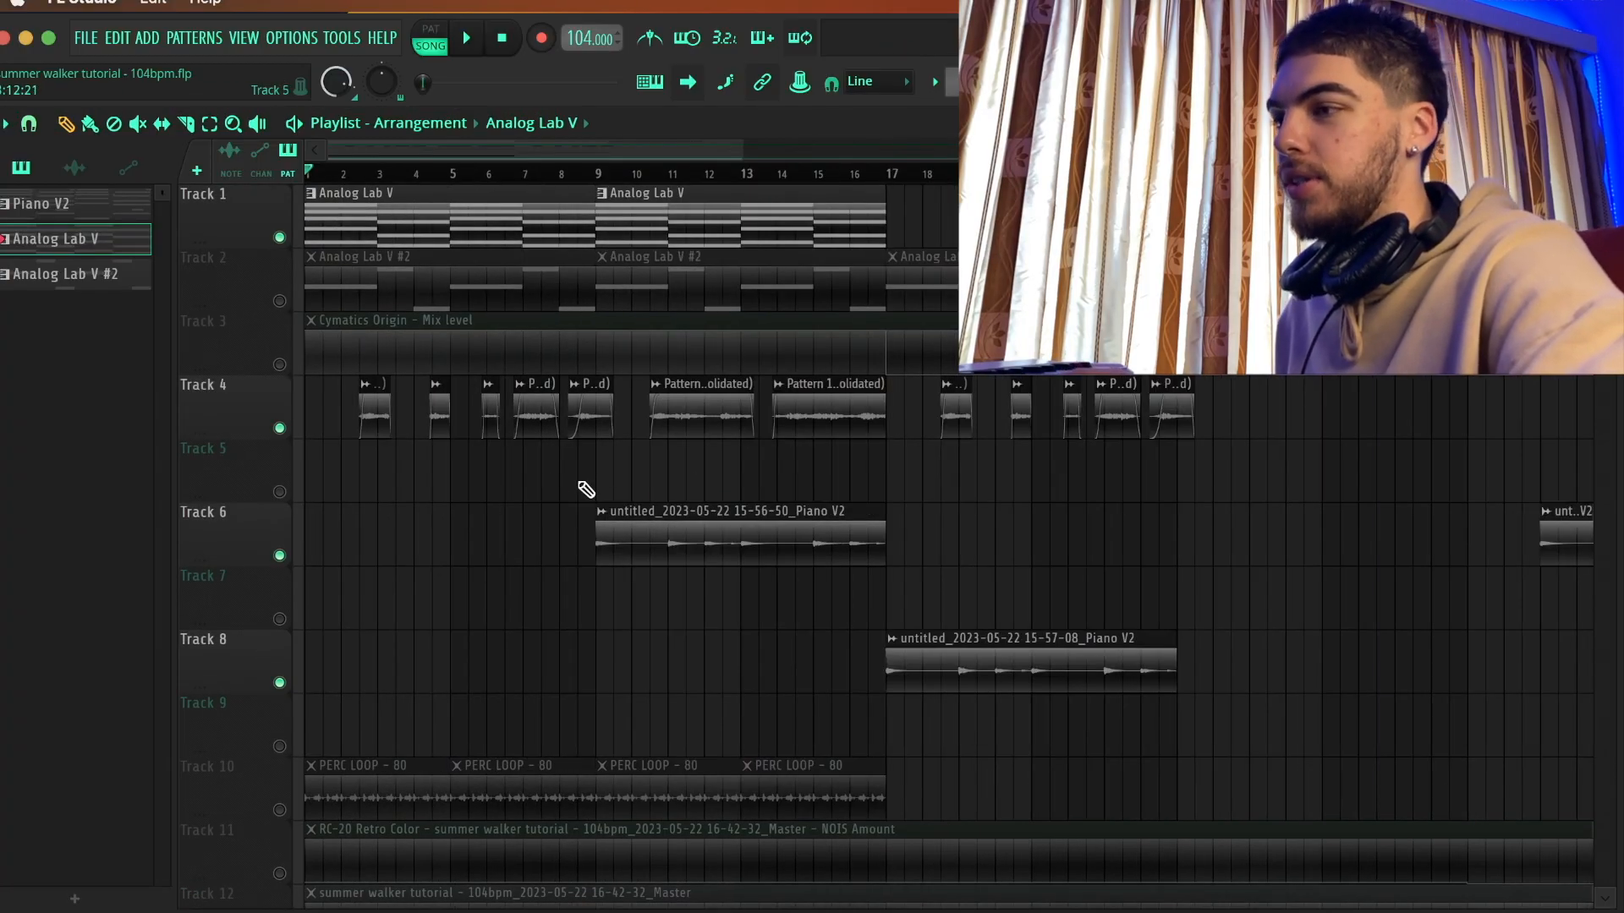
pyautogui.doubleClick(744, 403)
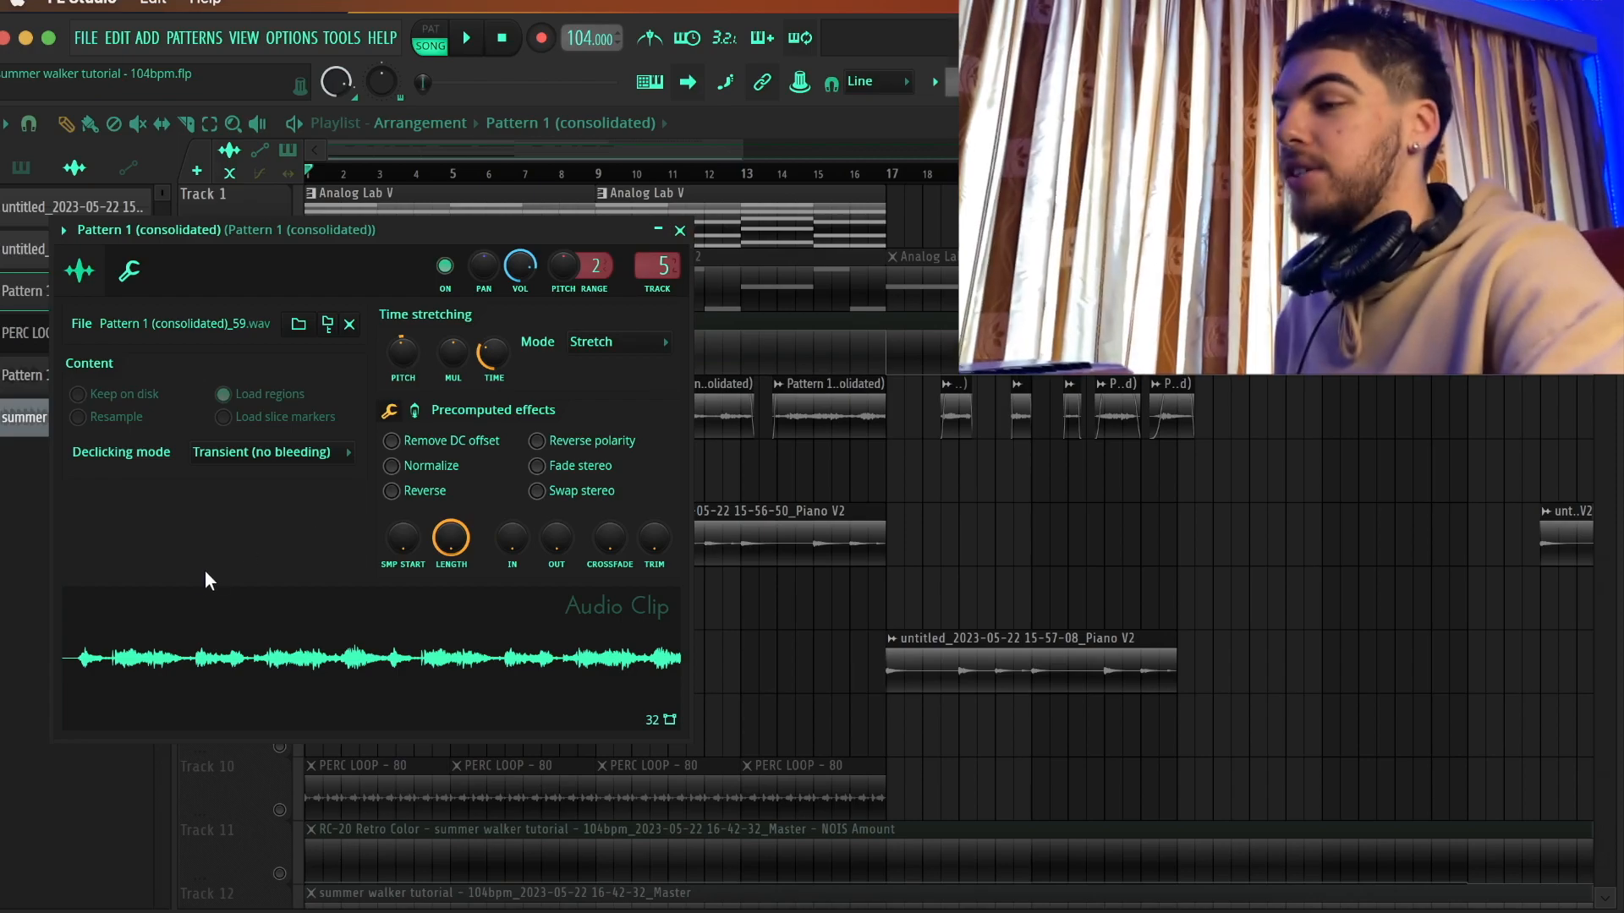
pyautogui.click(680, 230)
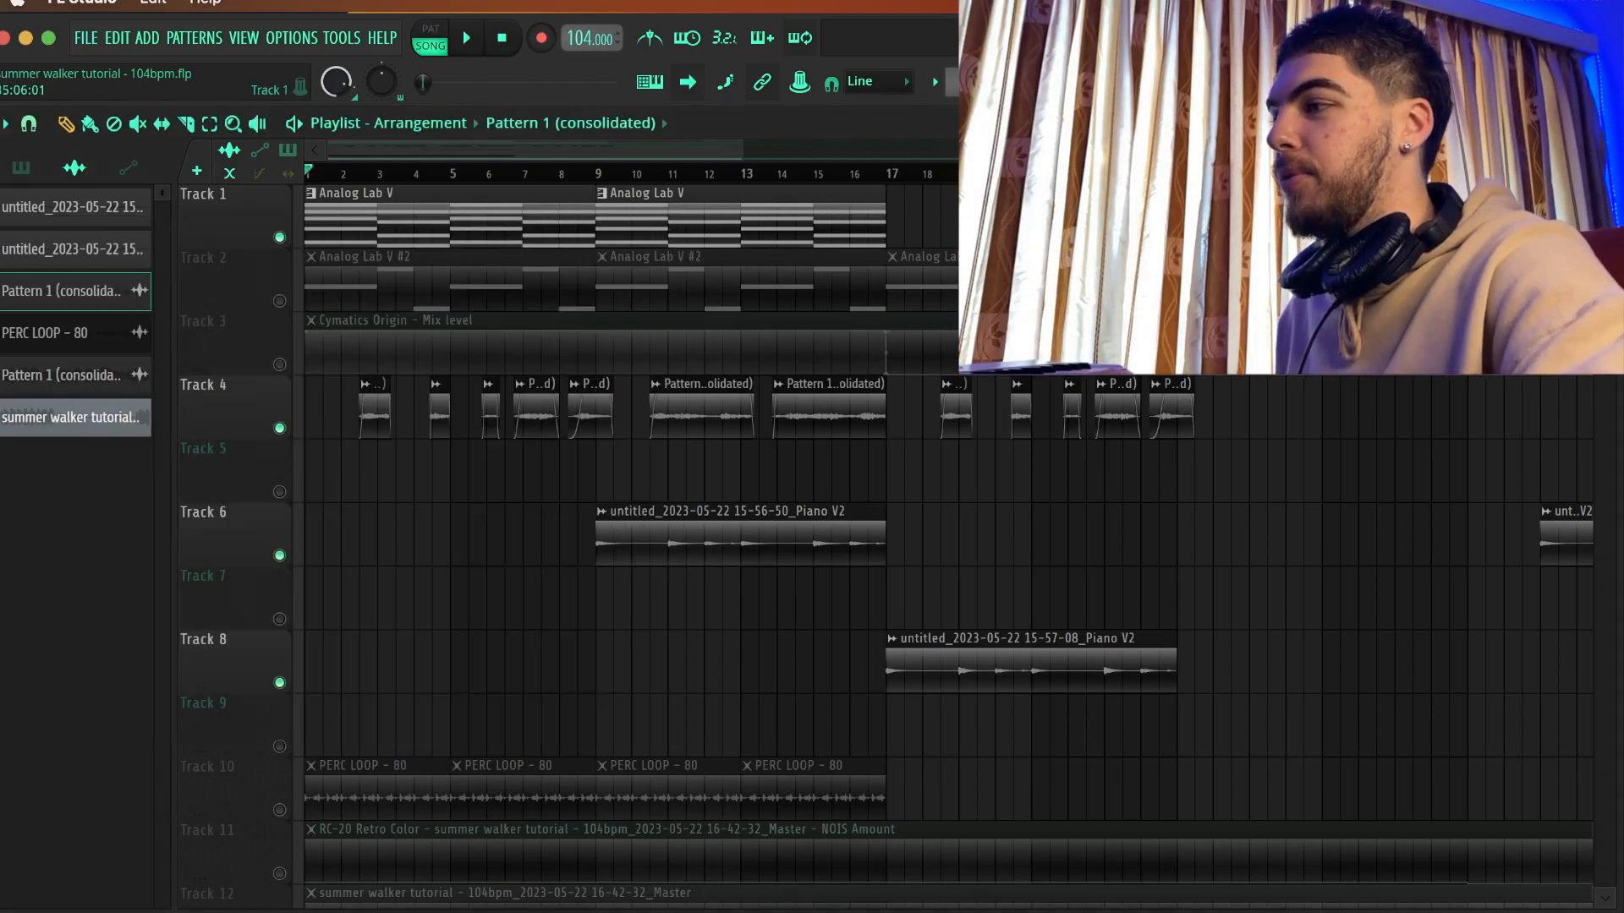
# Step: Review the ValhallaSupermassive, Cymatics Origin and Fruity Flanger effects on the Pattern 1 (consolidated) mixer track
pyautogui.click(1260, 82)
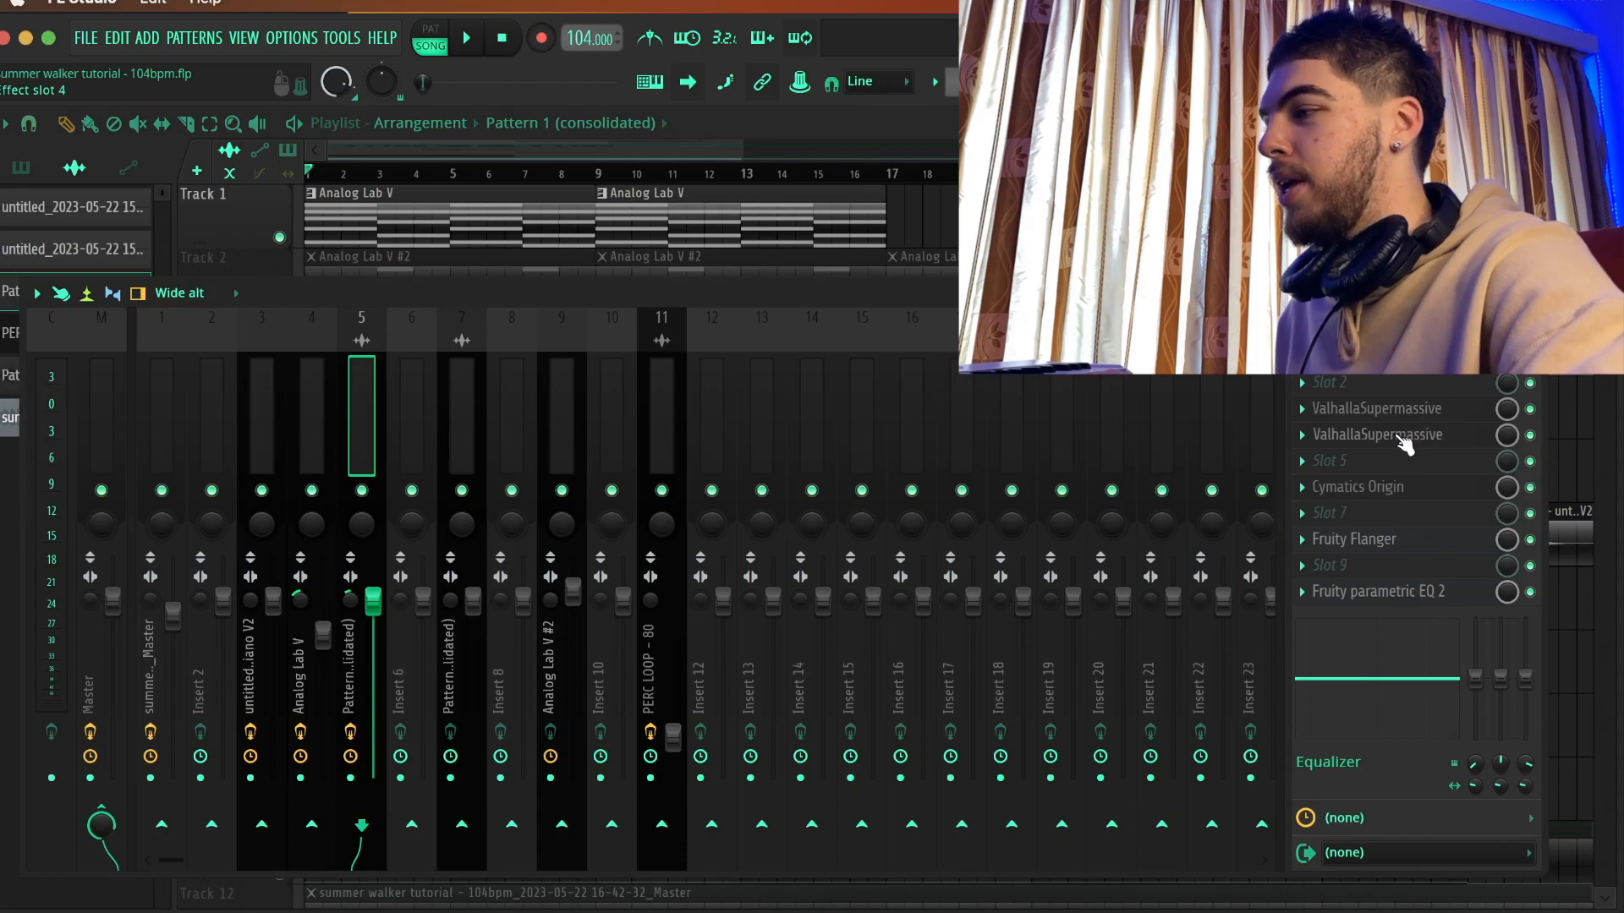
pyautogui.click(1414, 413)
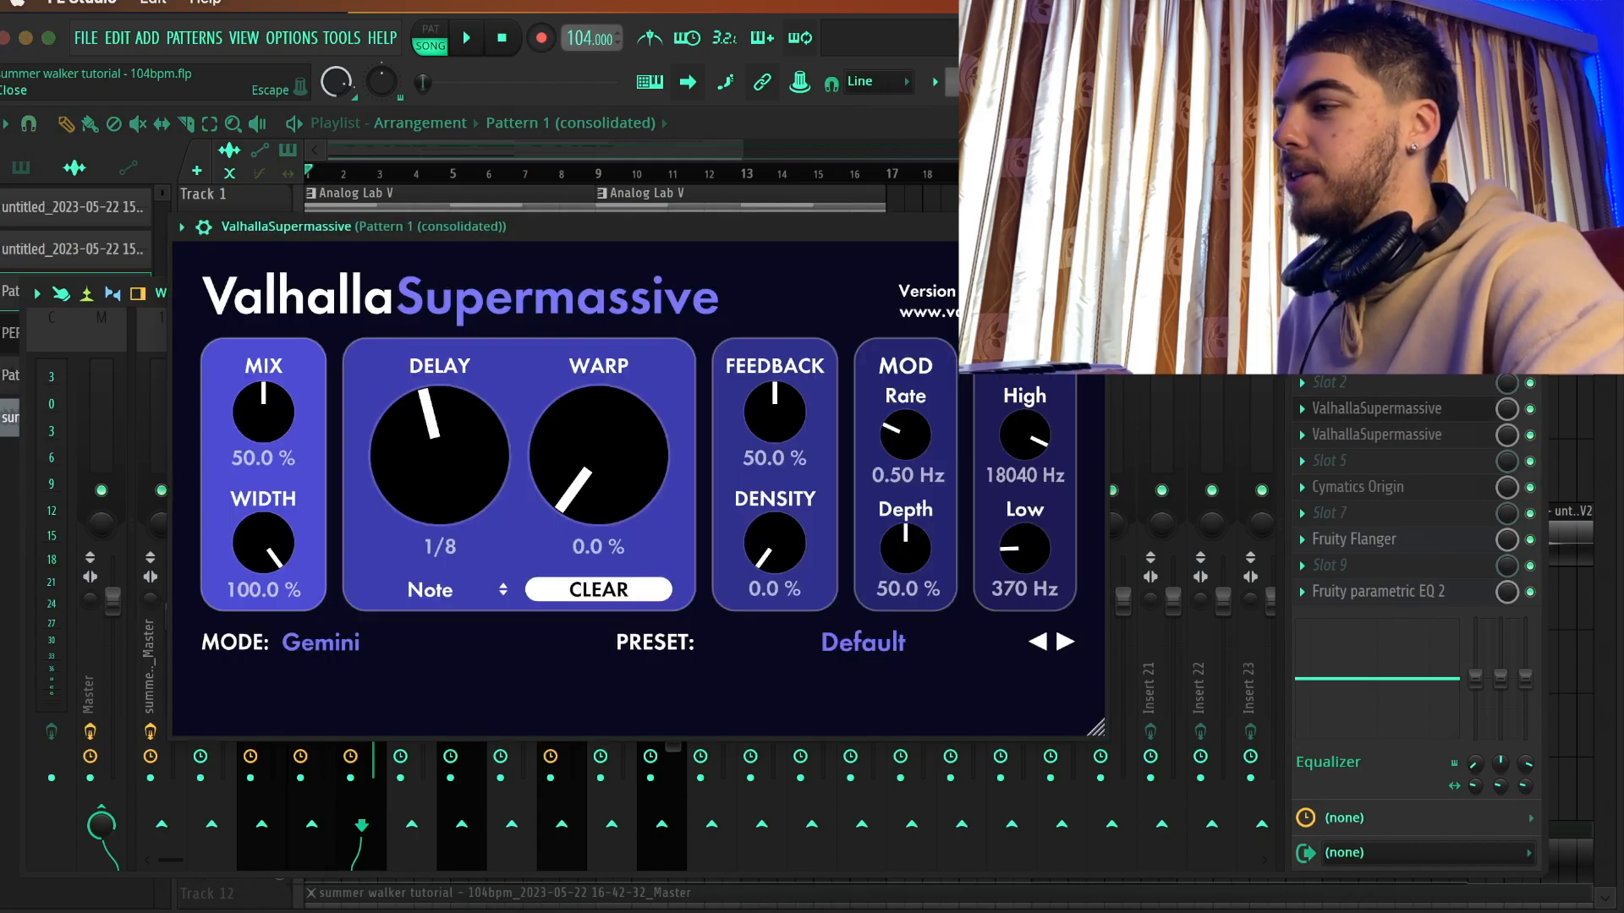
pyautogui.click(1427, 411)
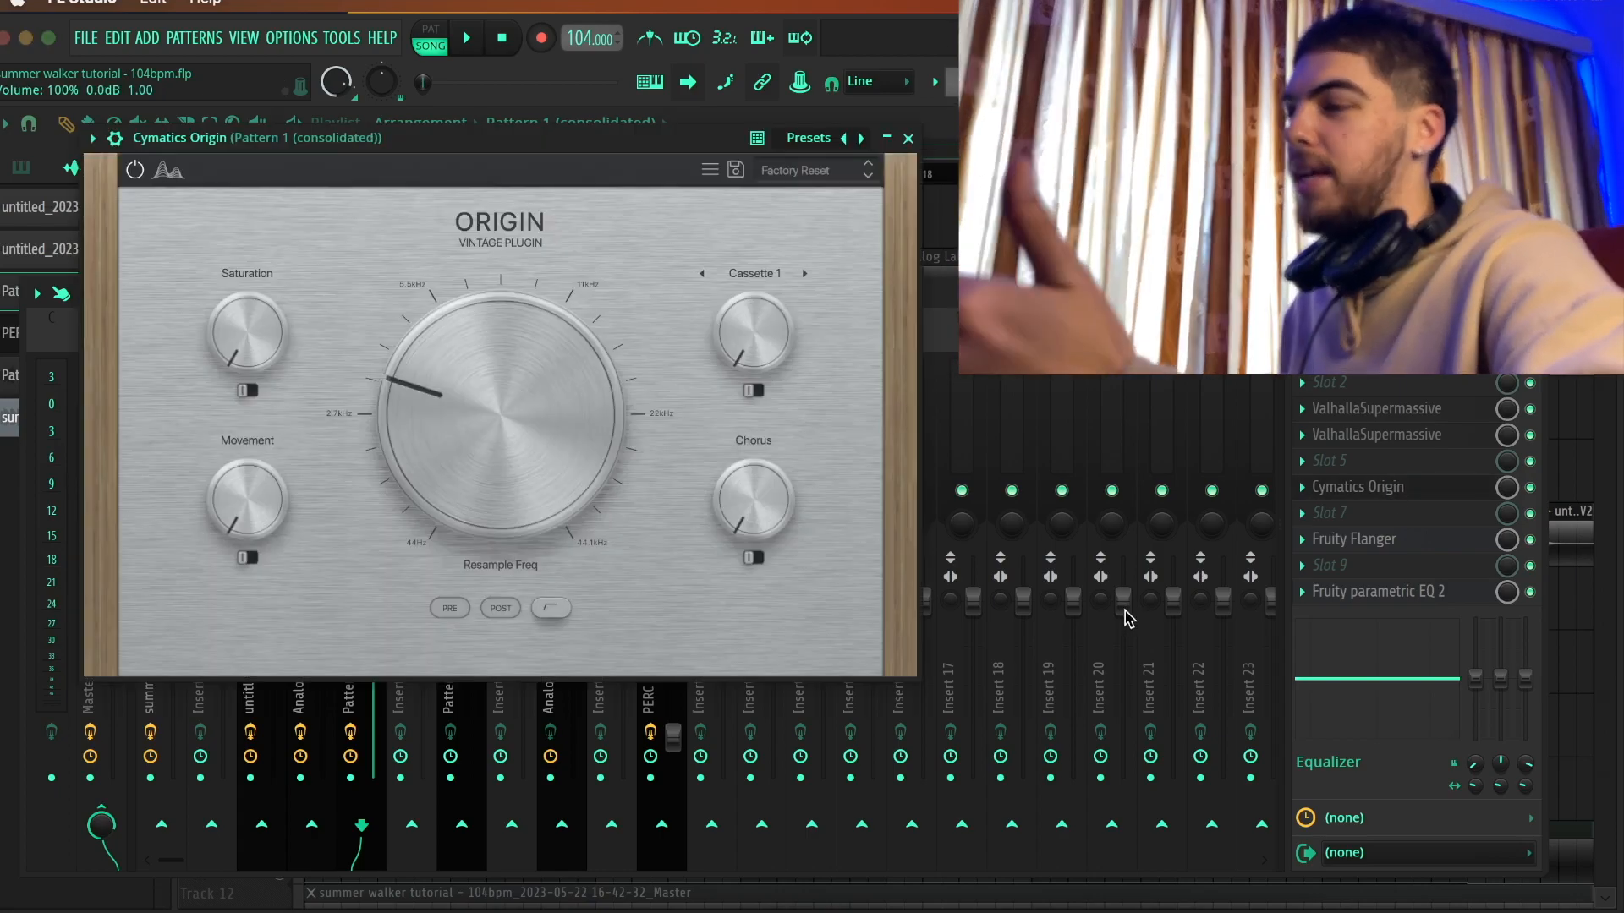
pyautogui.moveTo(491, 474)
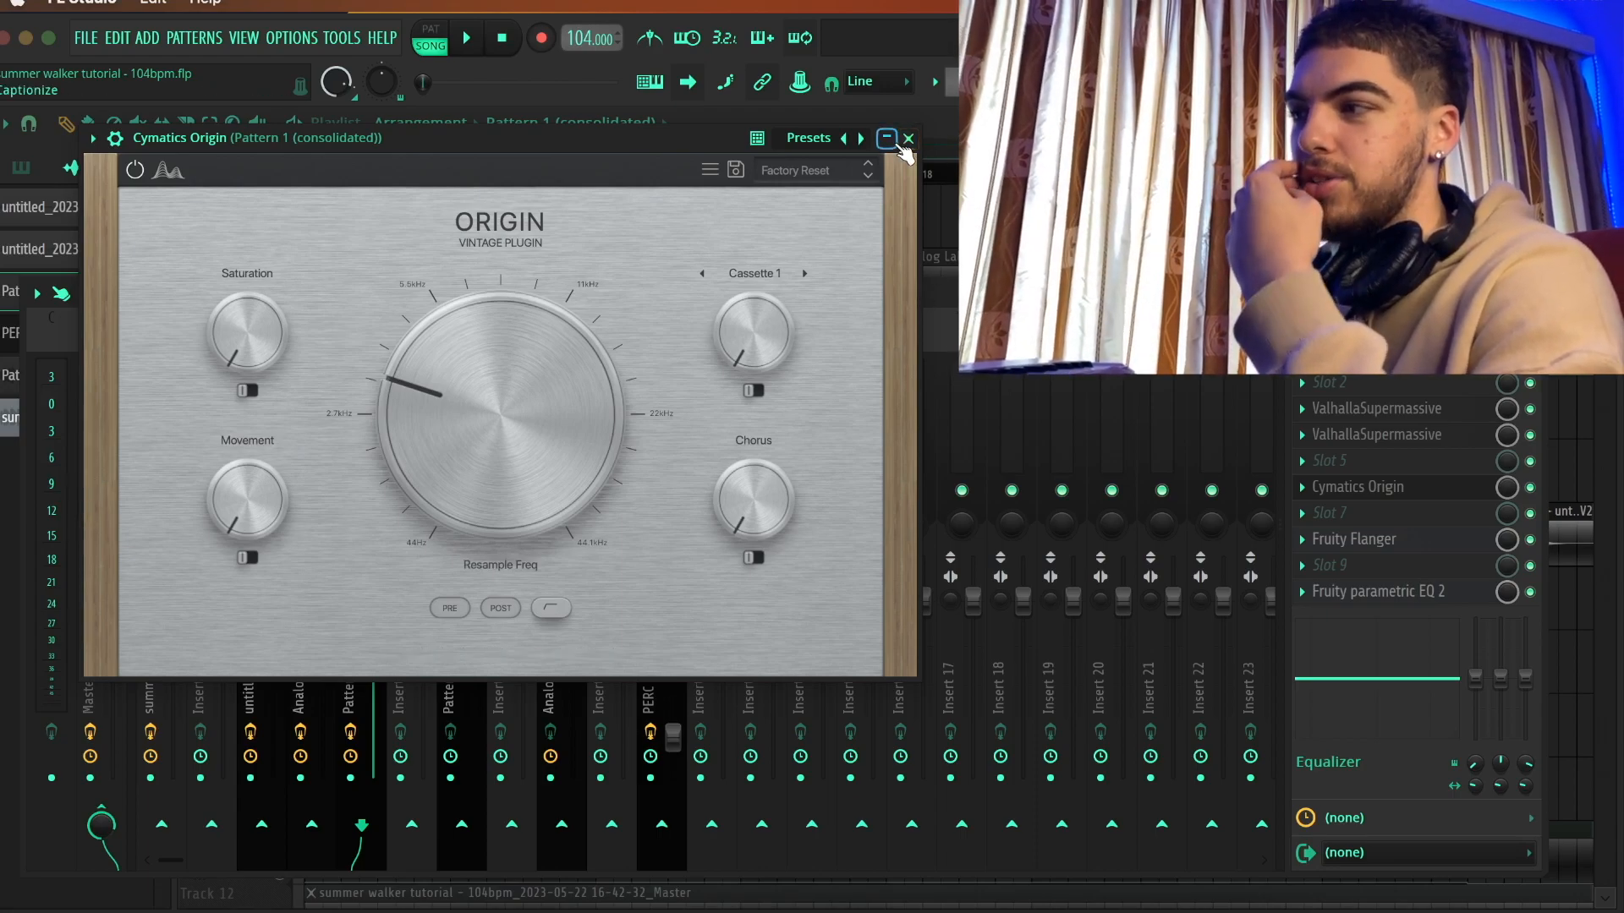
pyautogui.click(908, 138)
pyautogui.click(1388, 542)
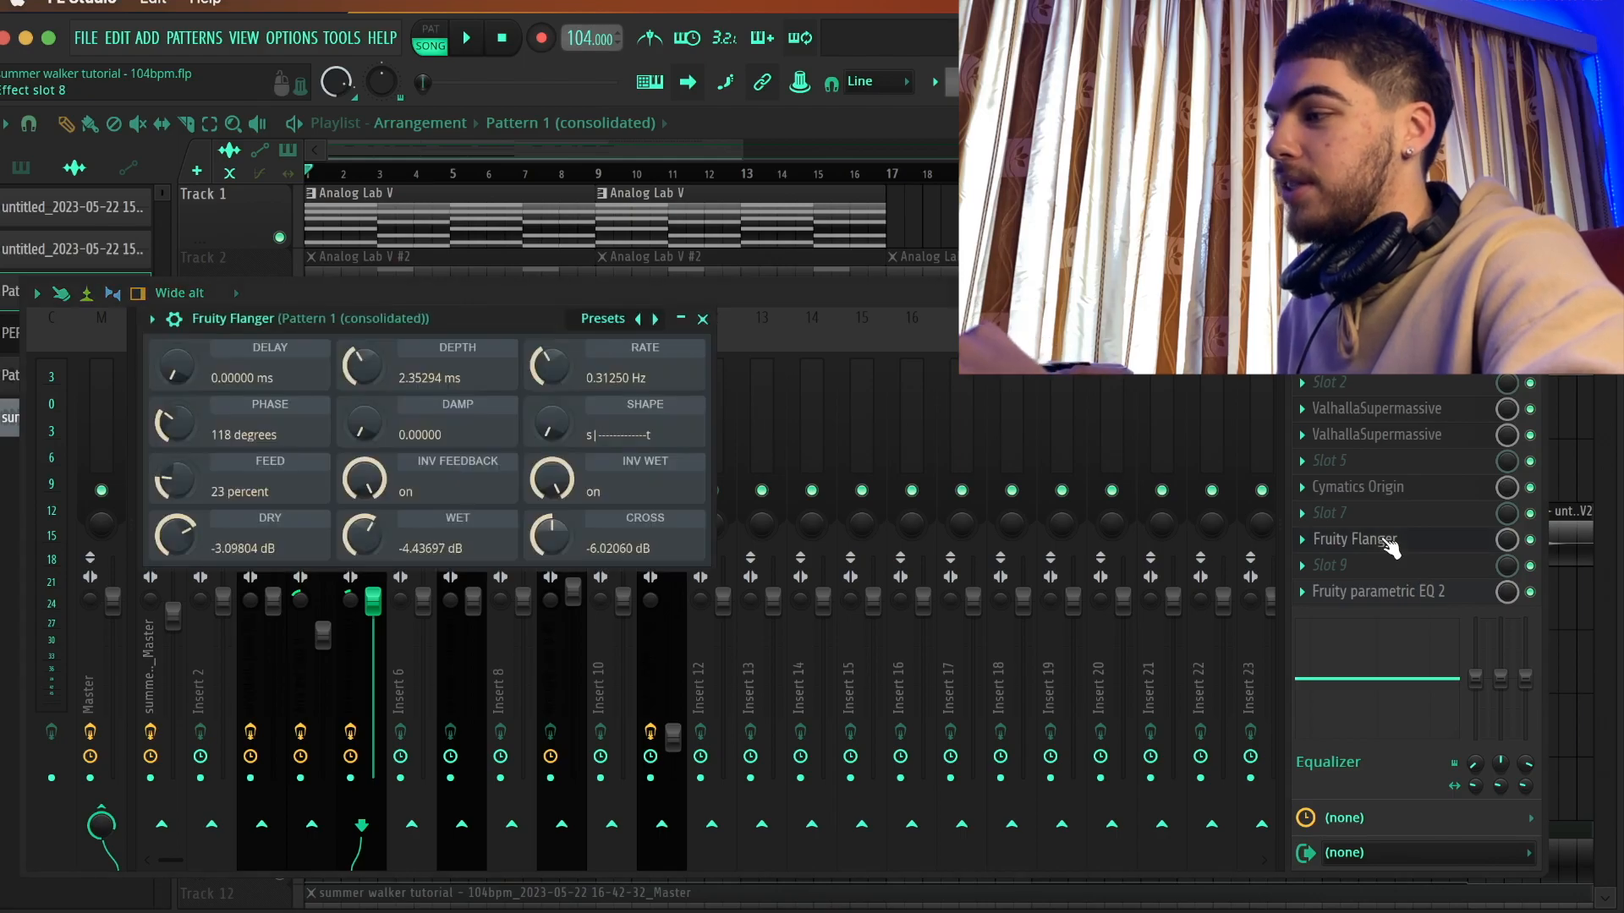
pyautogui.click(663, 319)
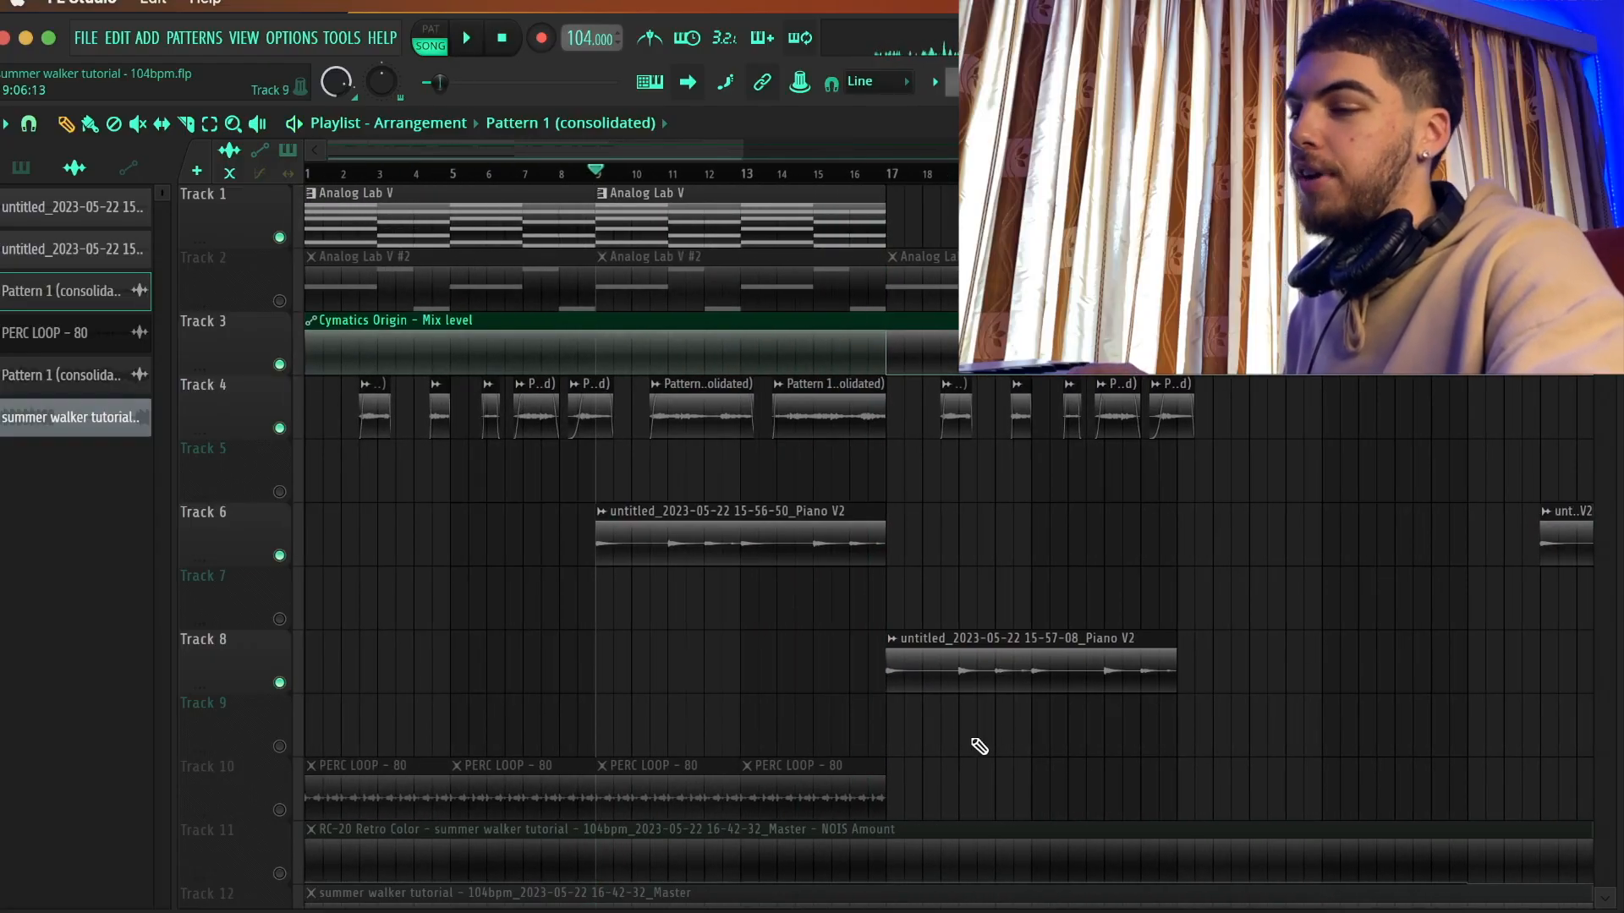
# Step: Unmute Track 2 and examine the Analog Lab V #2 notes in the piano roll
pyautogui.click(279, 301)
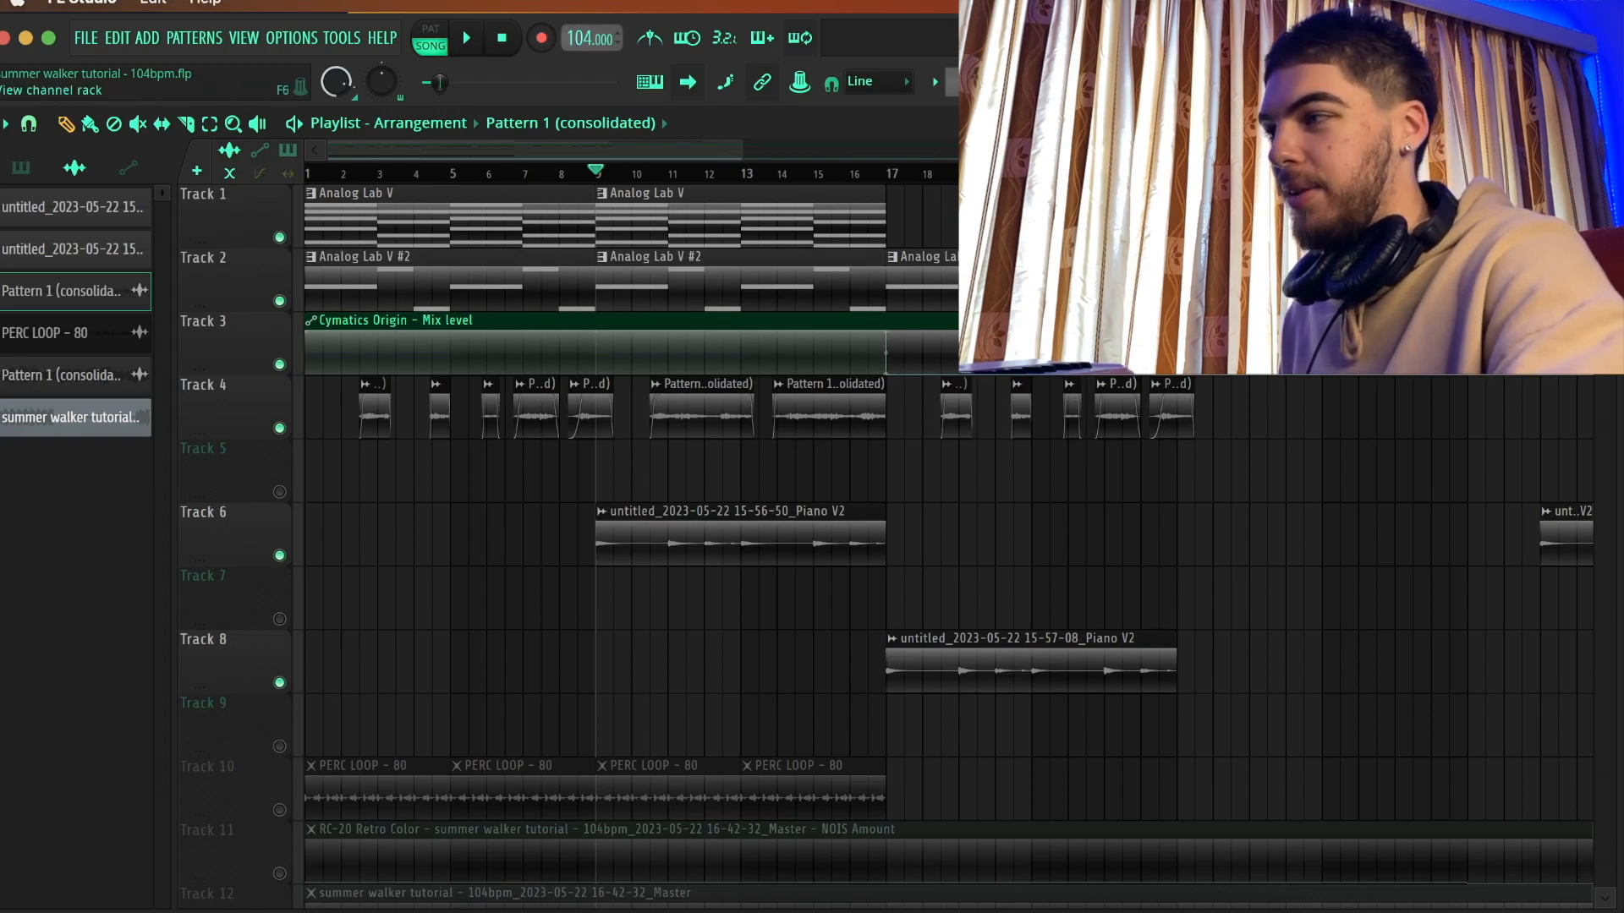
pyautogui.press('F6')
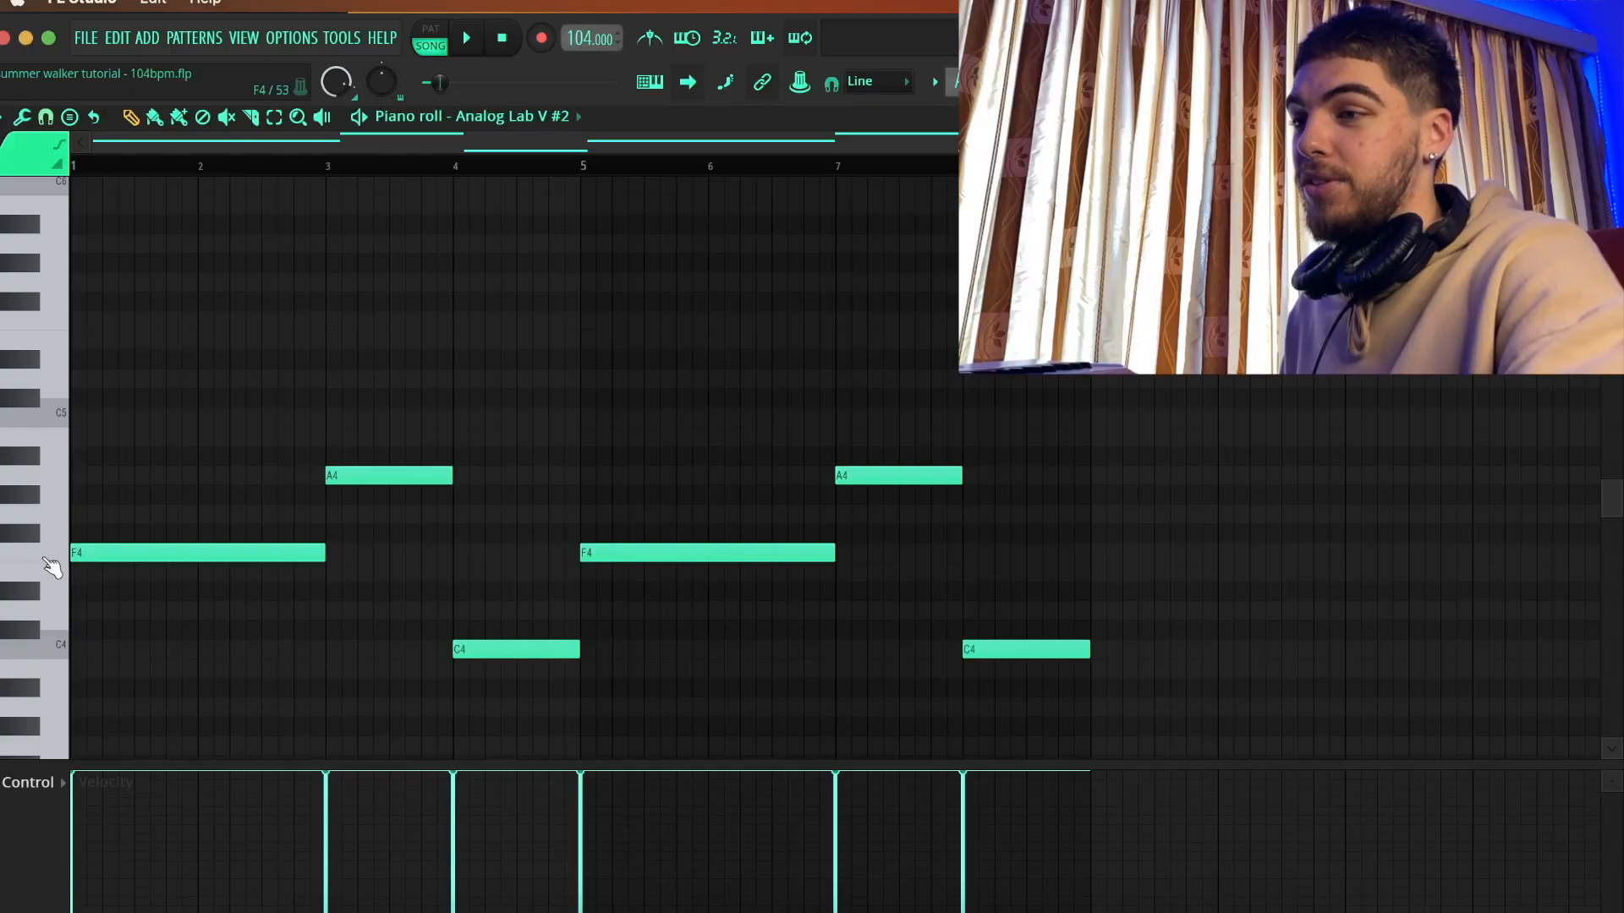
pyautogui.press('F5')
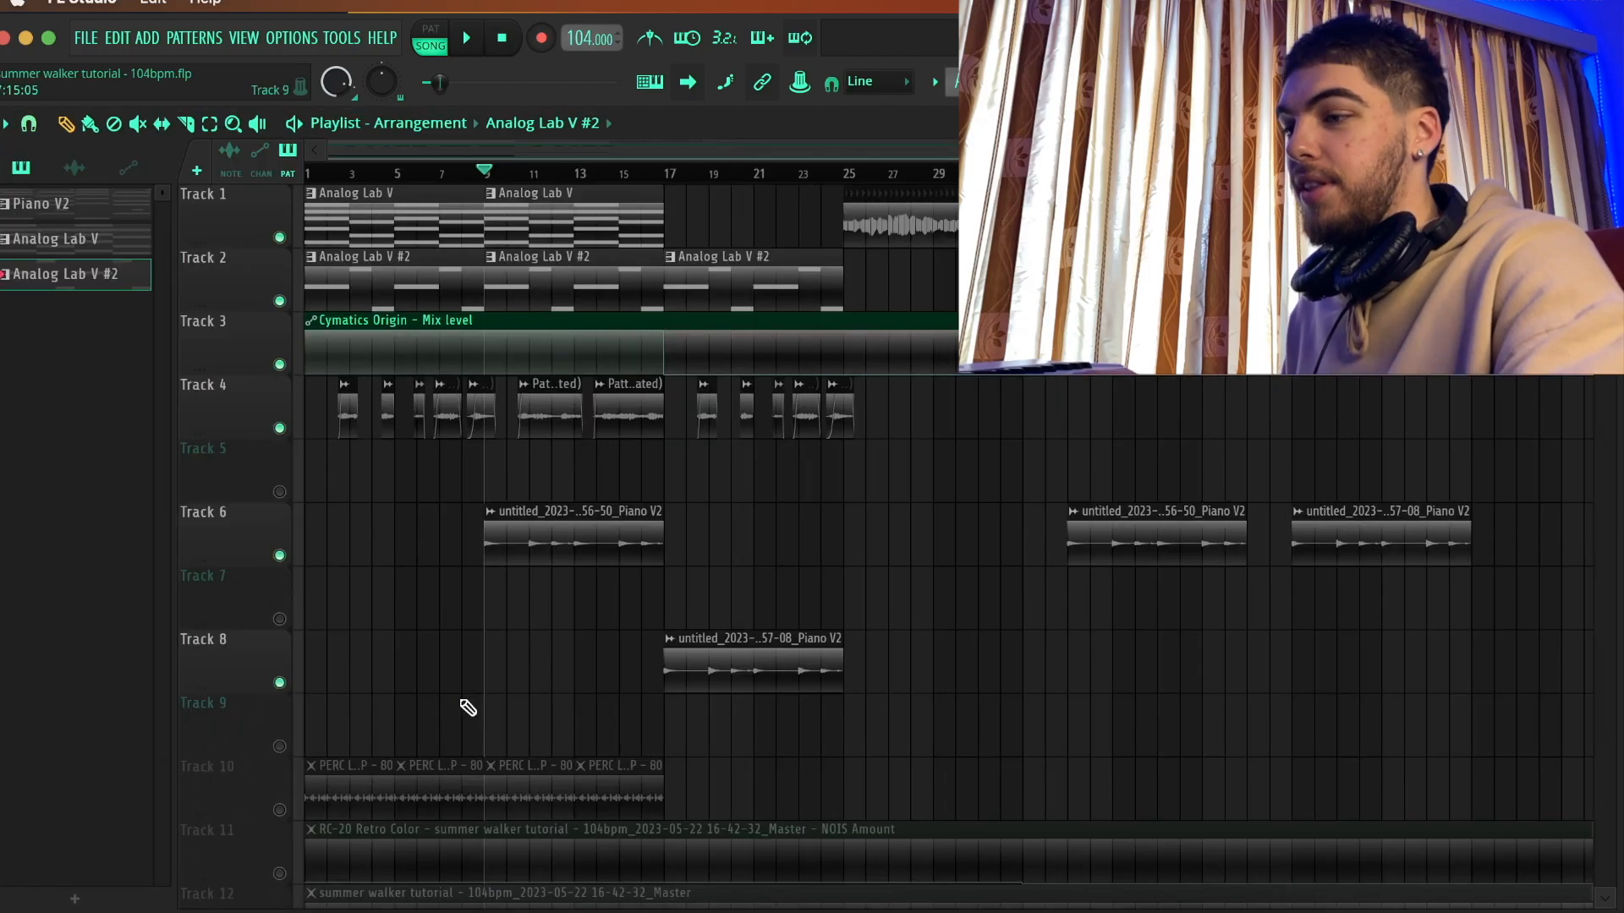
# Step: Unmute Track 10 and open its PERC LOOP - 80 clip for inspection
pyautogui.scroll(4, 466, 708)
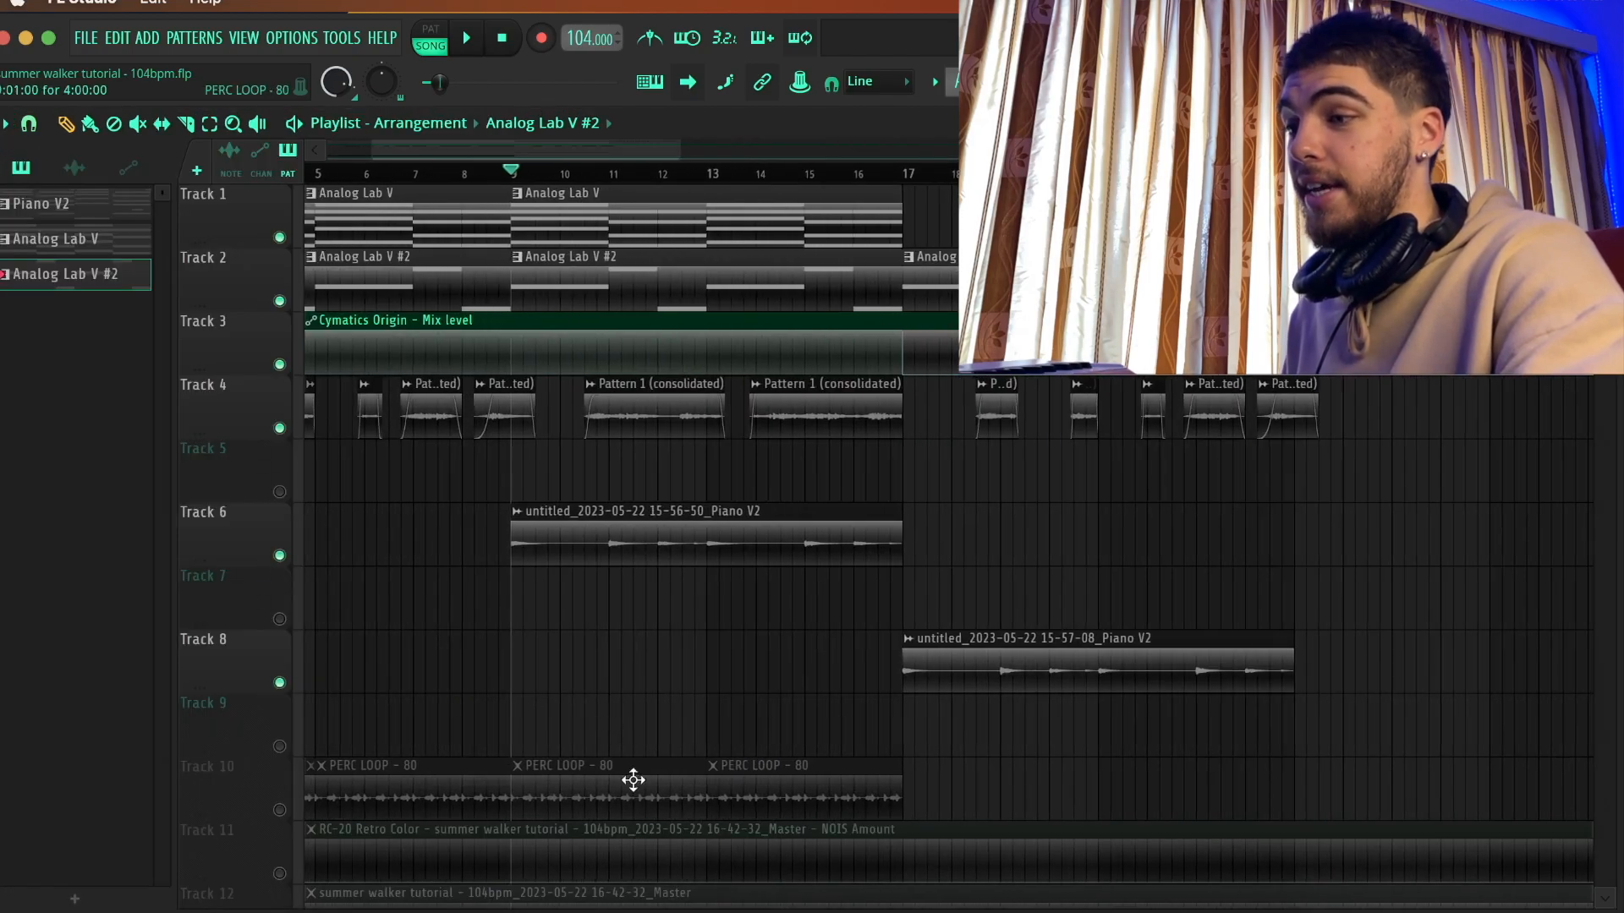
pyautogui.doubleClick(580, 788)
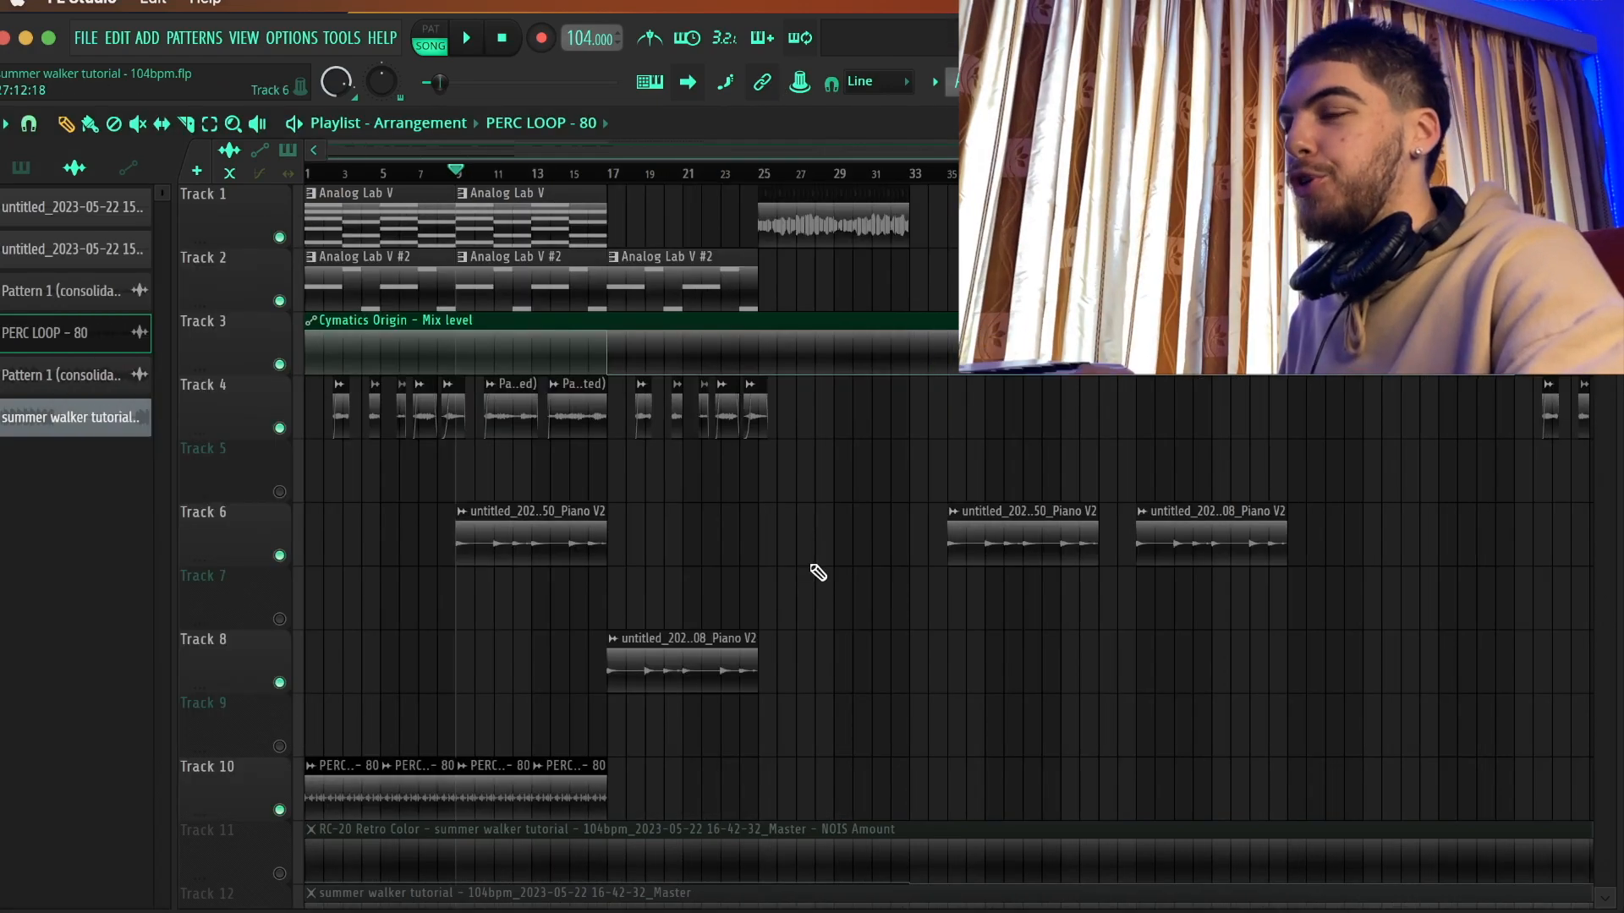
pyautogui.scroll(4, 816, 571)
pyautogui.hscroll(-5, 817, 571)
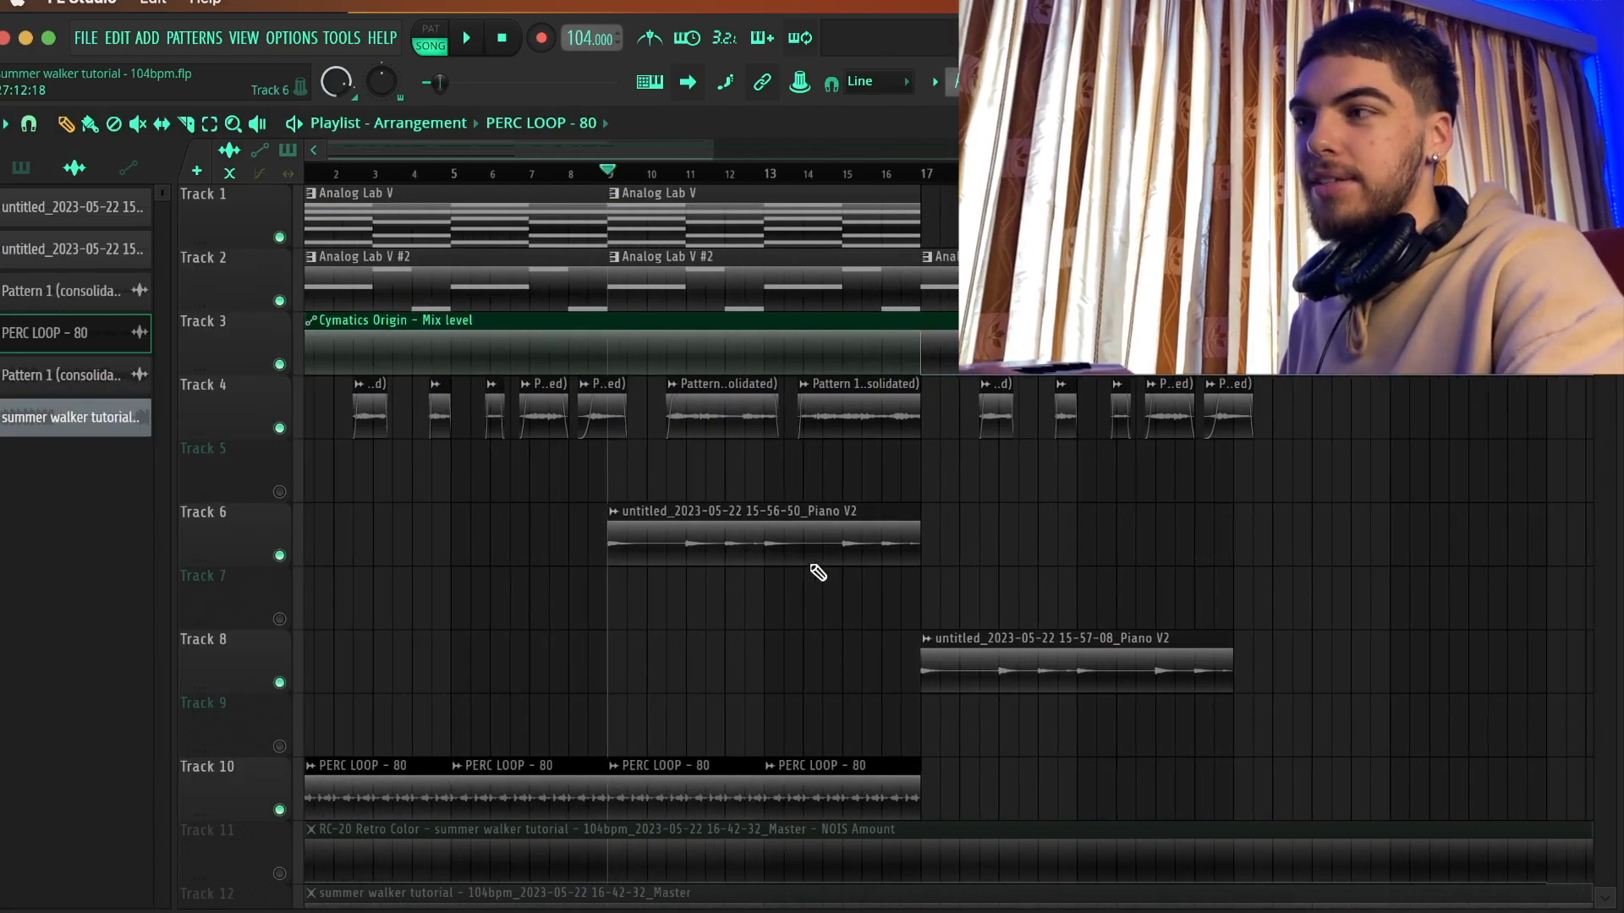
pyautogui.scroll(-2, 864, 598)
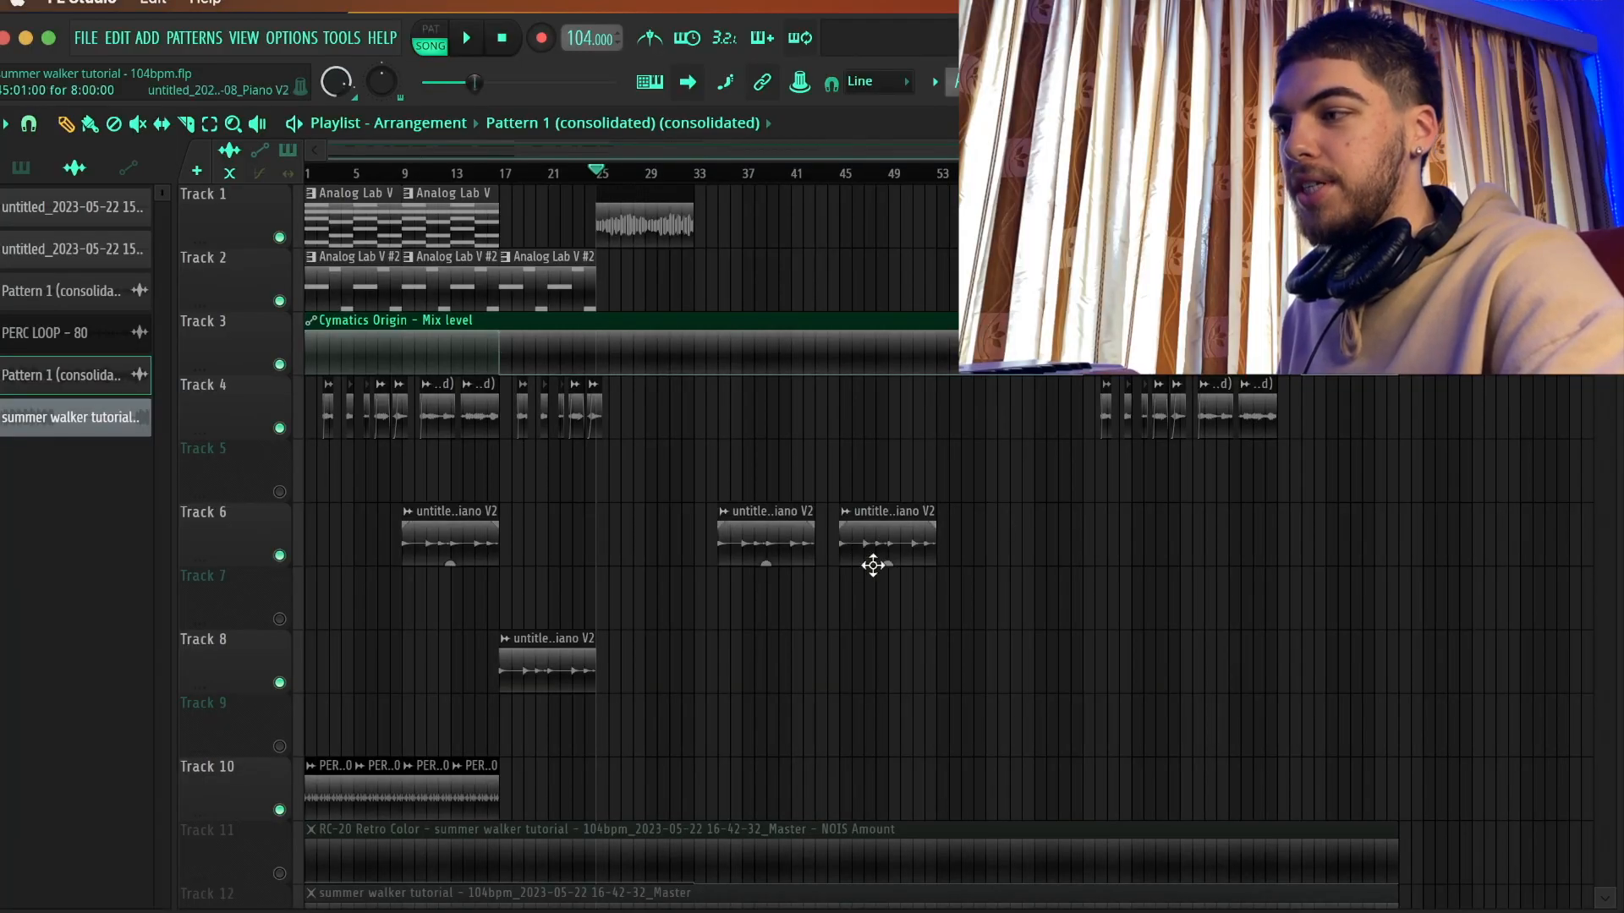
# Step: Mute Tracks 1 to 10 together and unmute Tracks 11 and 12
pyautogui.moveTo(297, 788); pyautogui.dragTo(298, 229)
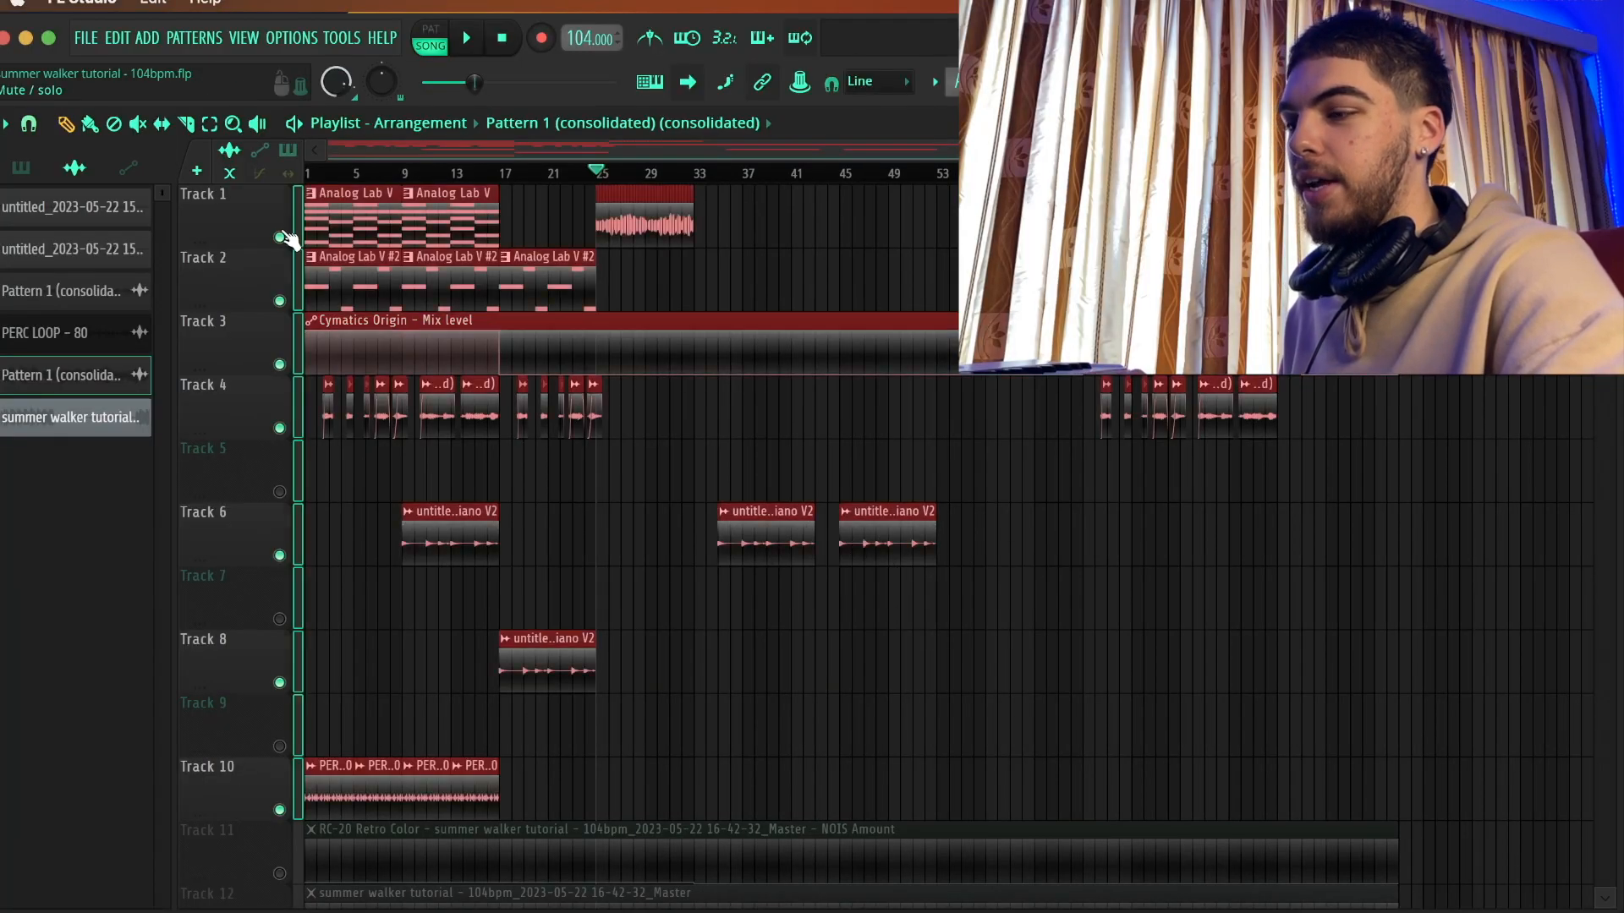
pyautogui.click(280, 238)
pyautogui.scroll(-5, 873, 478)
pyautogui.rightClick(996, 383)
pyautogui.click(280, 620)
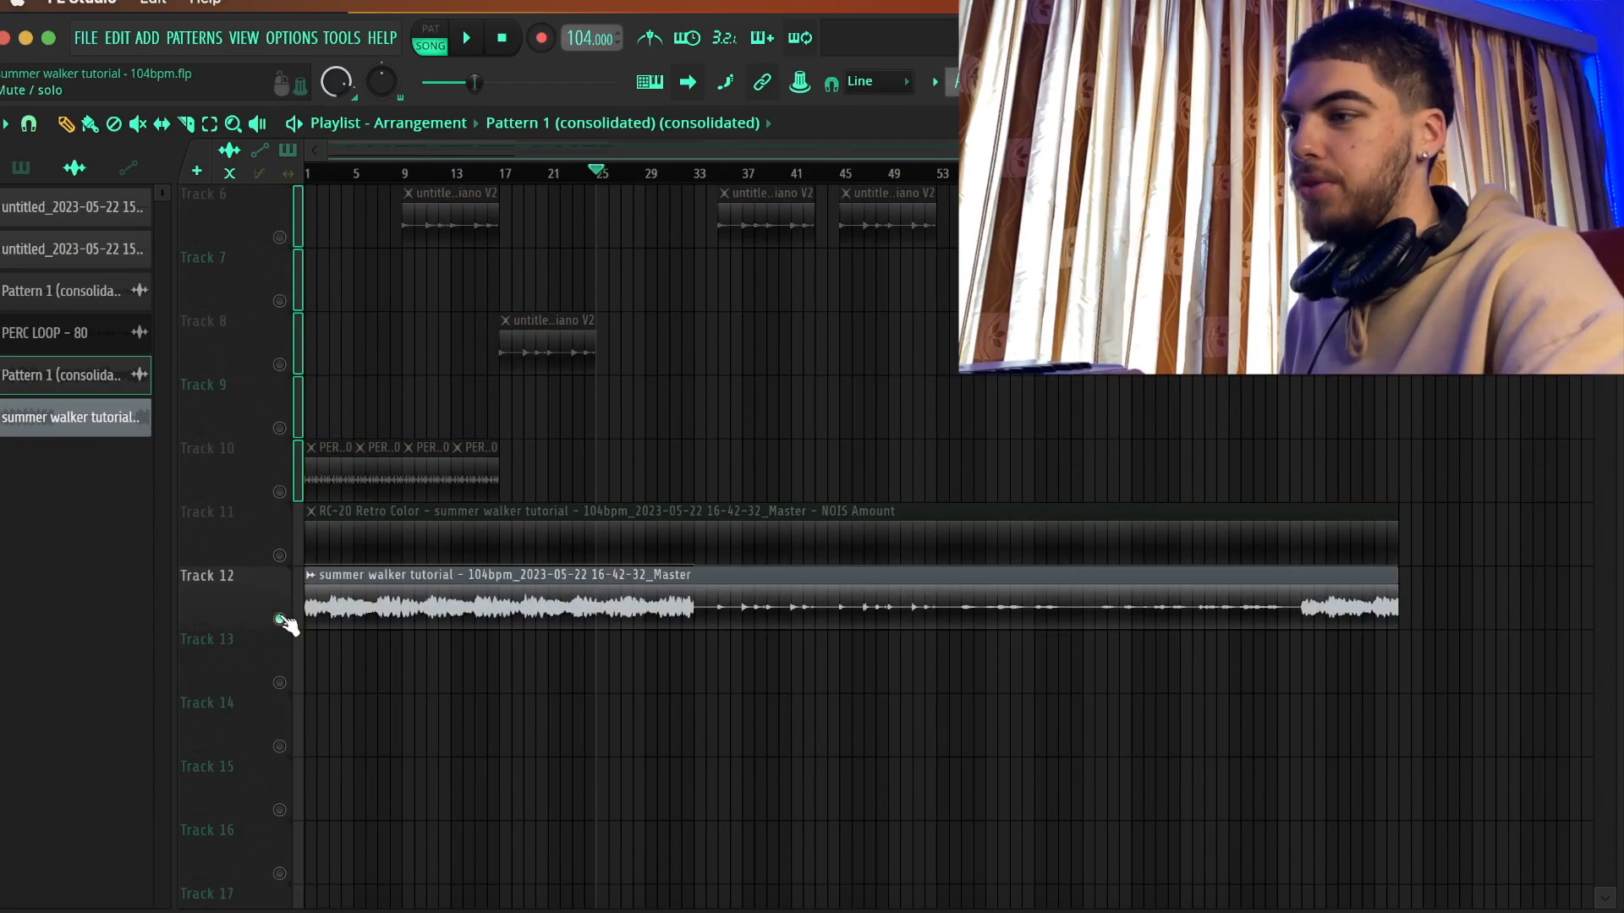
pyautogui.click(280, 556)
# Step: Inspect the pitch setting of the rendered master audio clip on Track 12
pyautogui.doubleClick(677, 575)
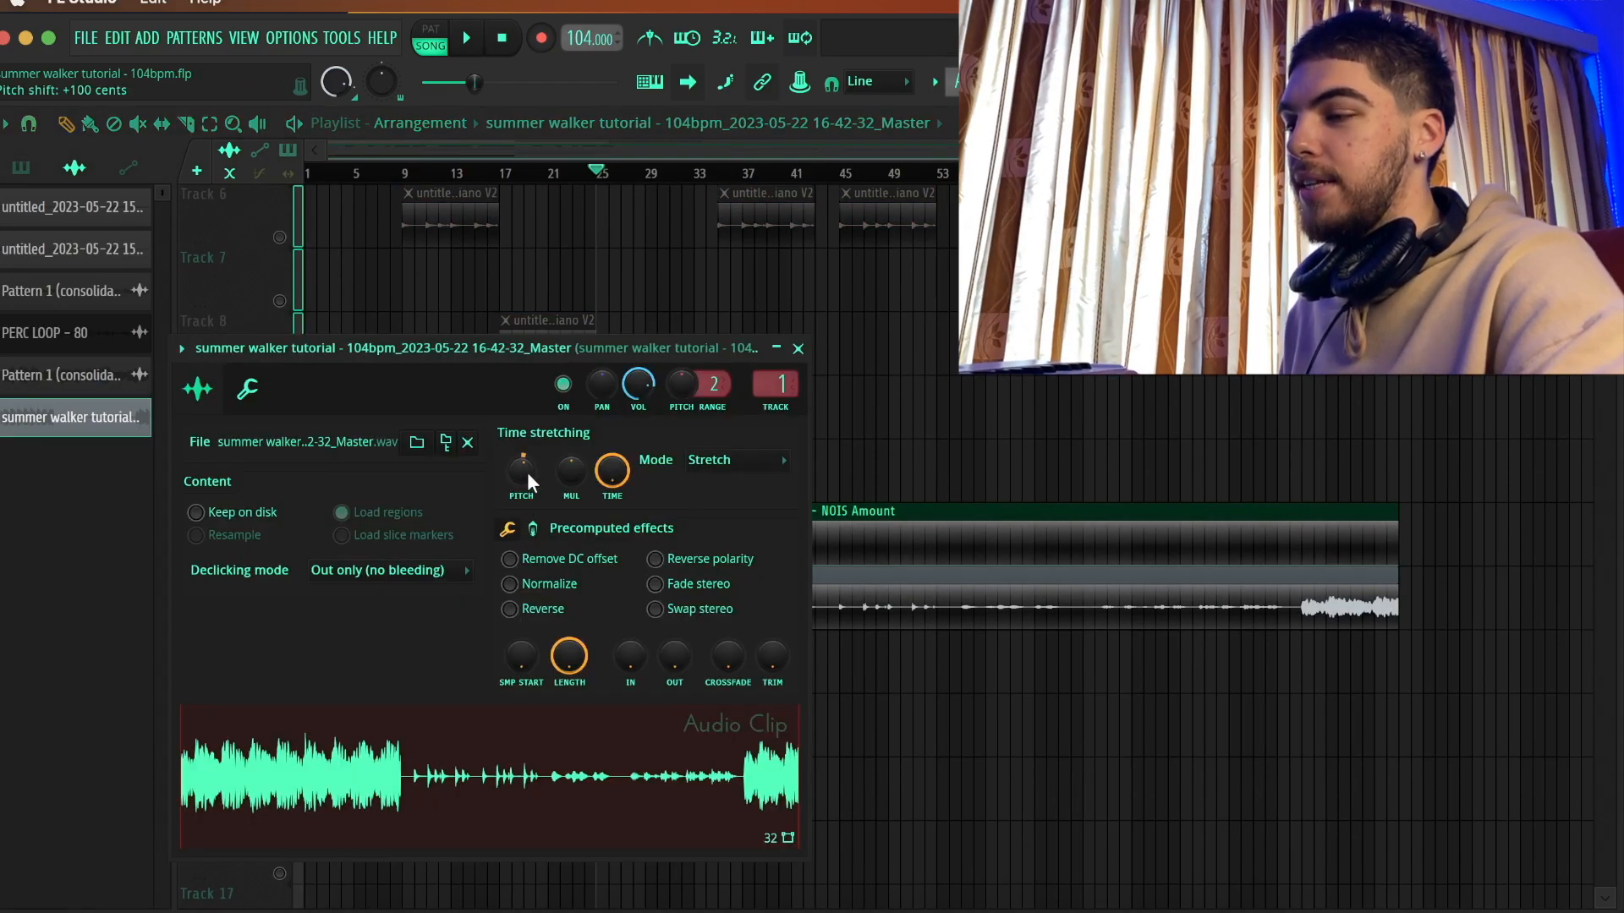
pyautogui.press('Escape')
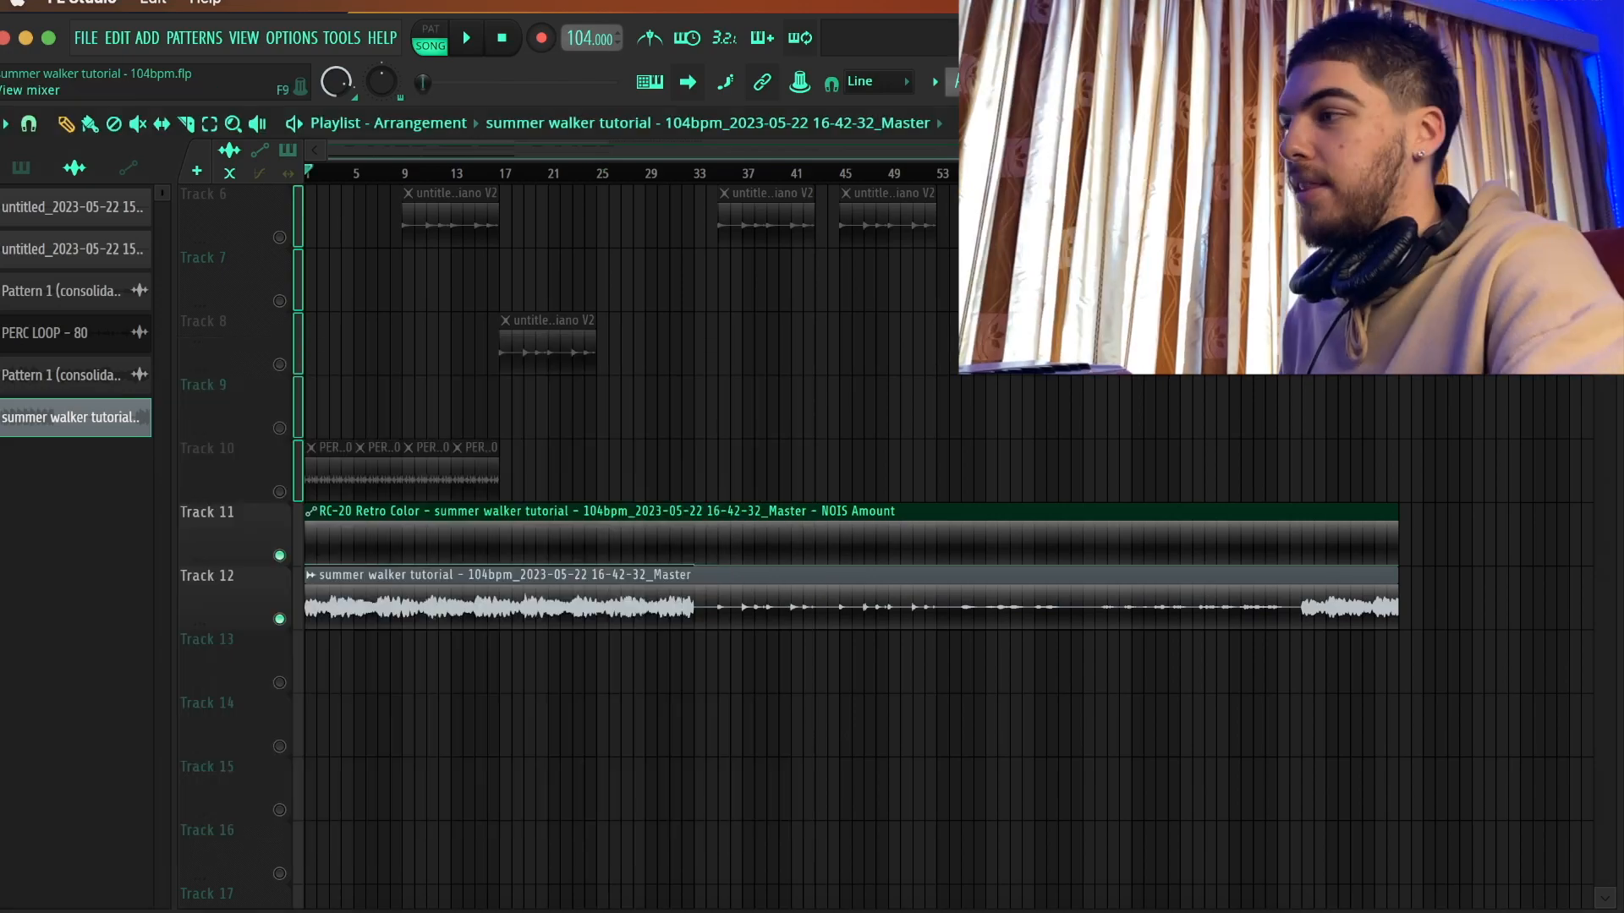
# Step: Review the RC-20 Retro Color and Fruity Flanger effects on the rendered master's mixer track, including the flanger's preset list
pyautogui.press('F9')
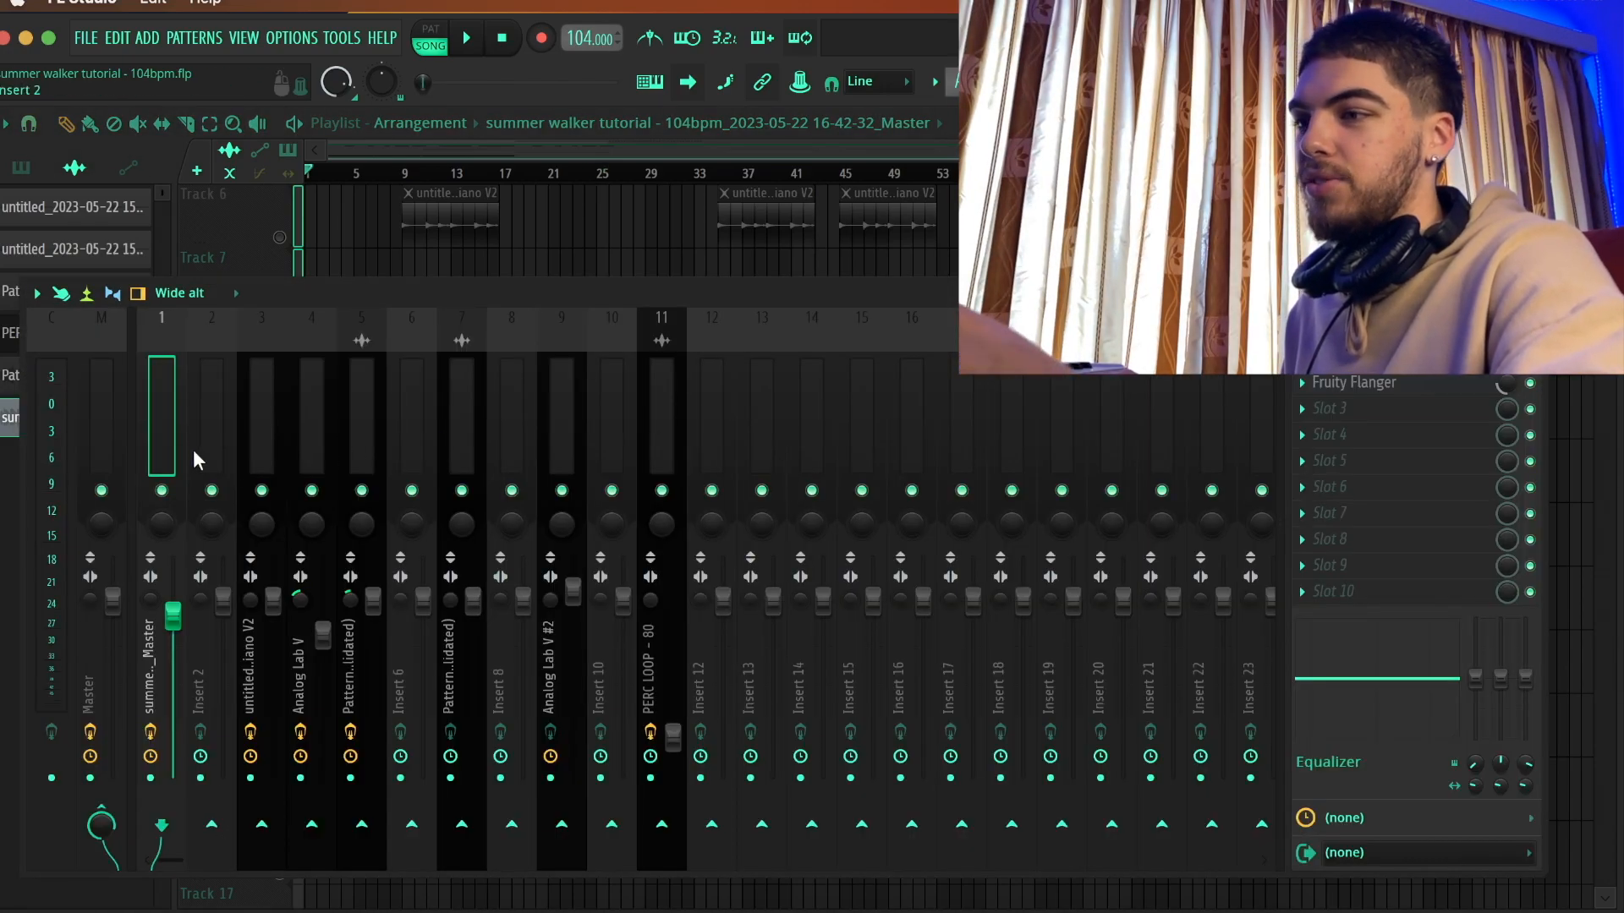
pyautogui.click(1355, 357)
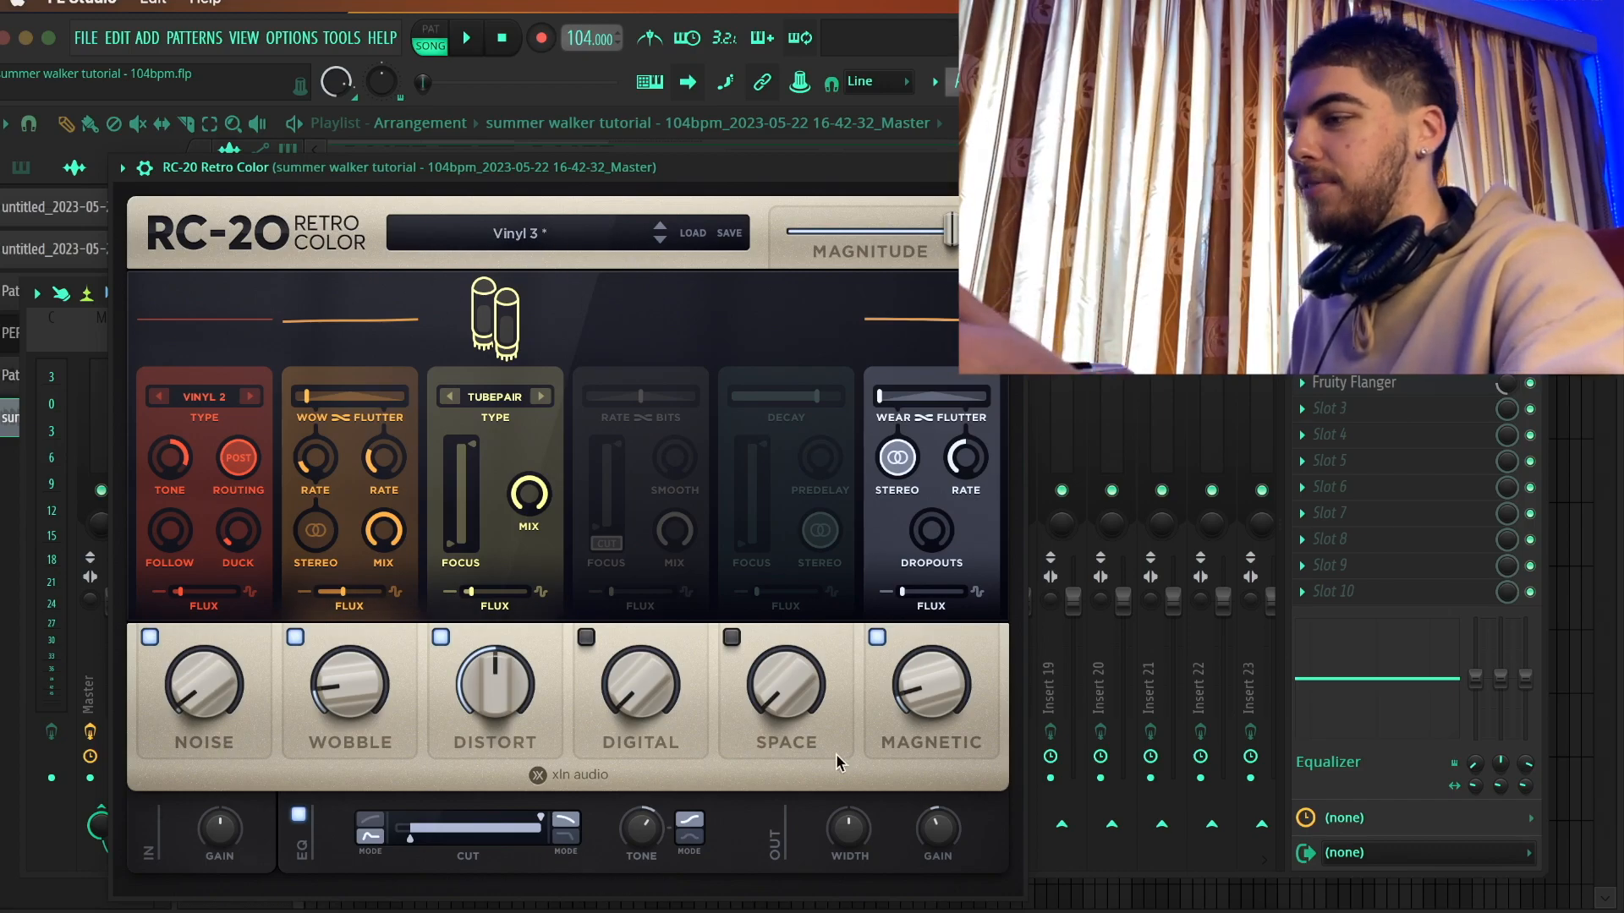
pyautogui.click(1418, 387)
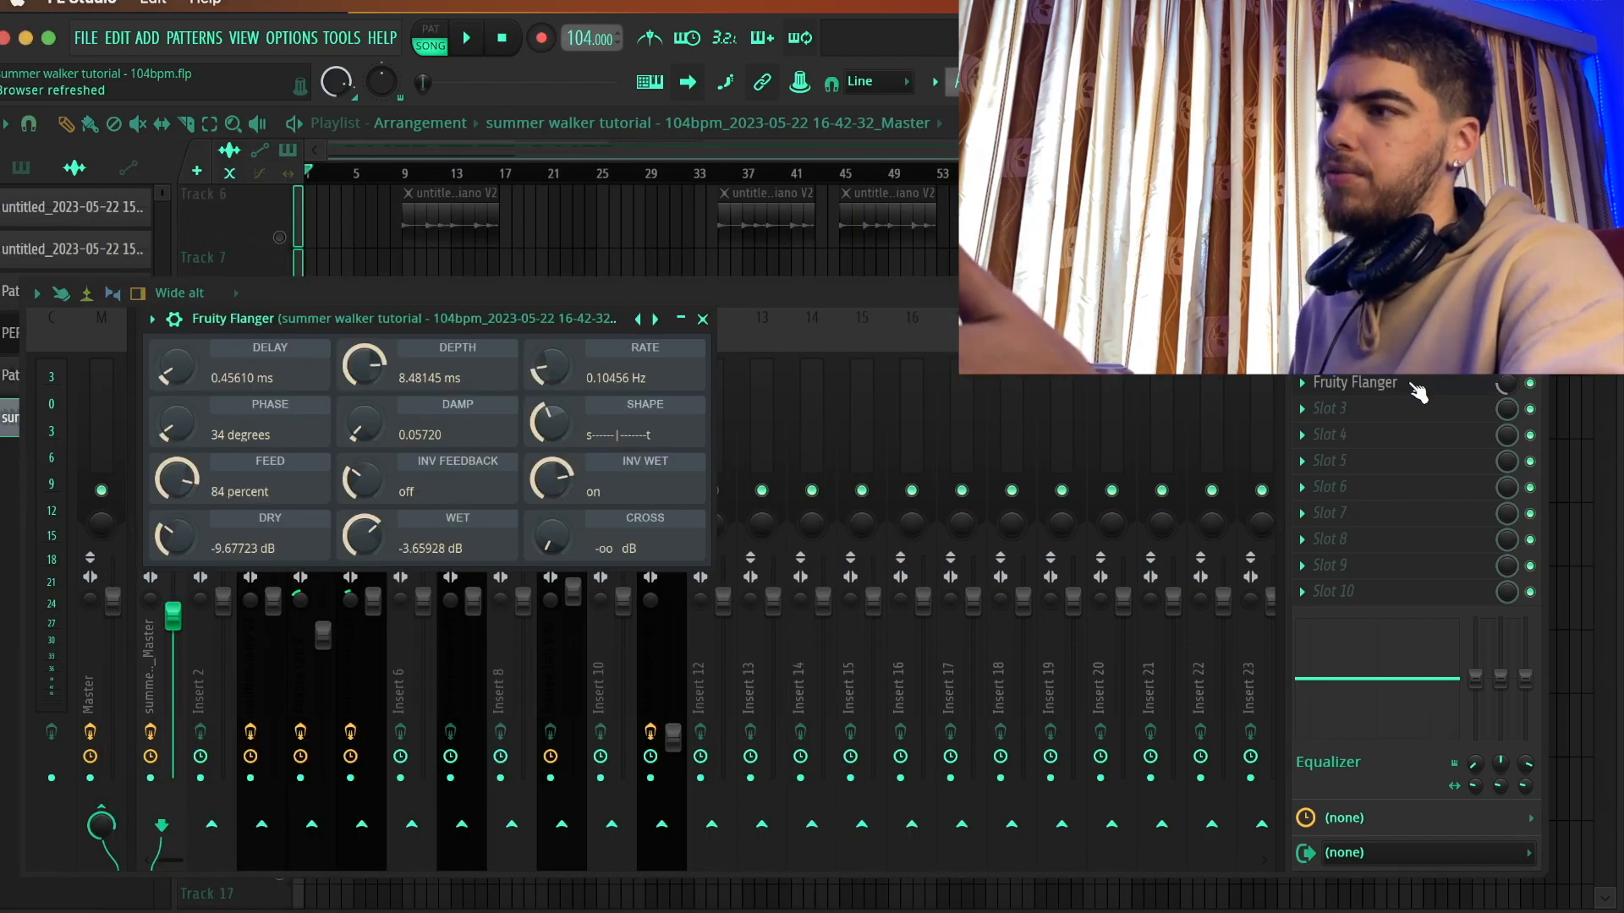
pyautogui.click(646, 318)
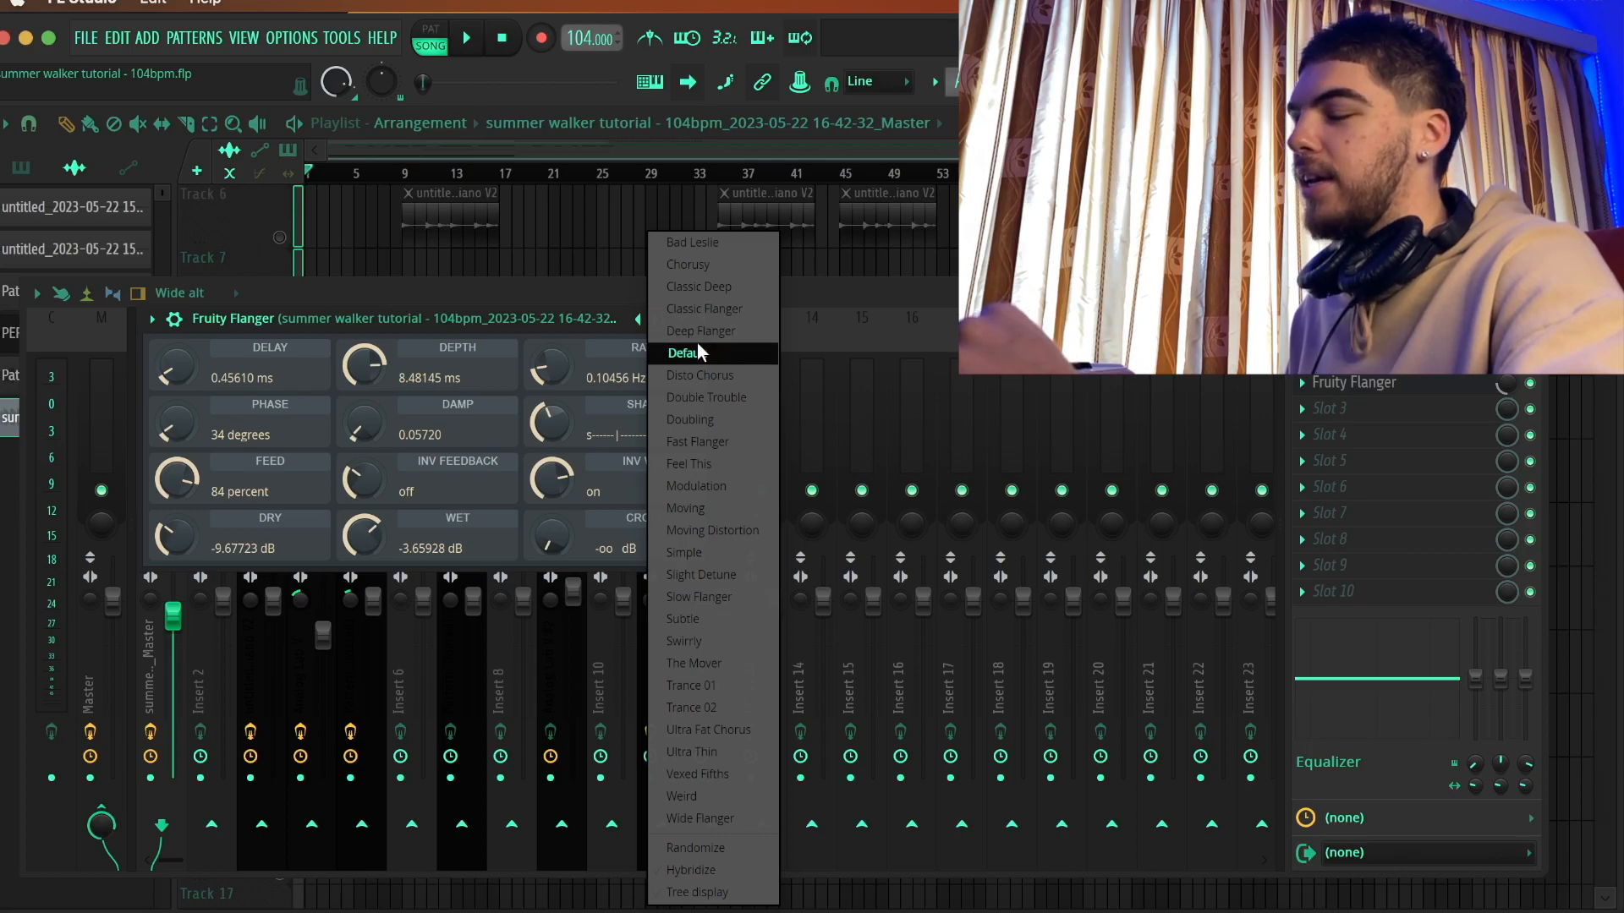
pyautogui.click(513, 326)
pyautogui.click(704, 319)
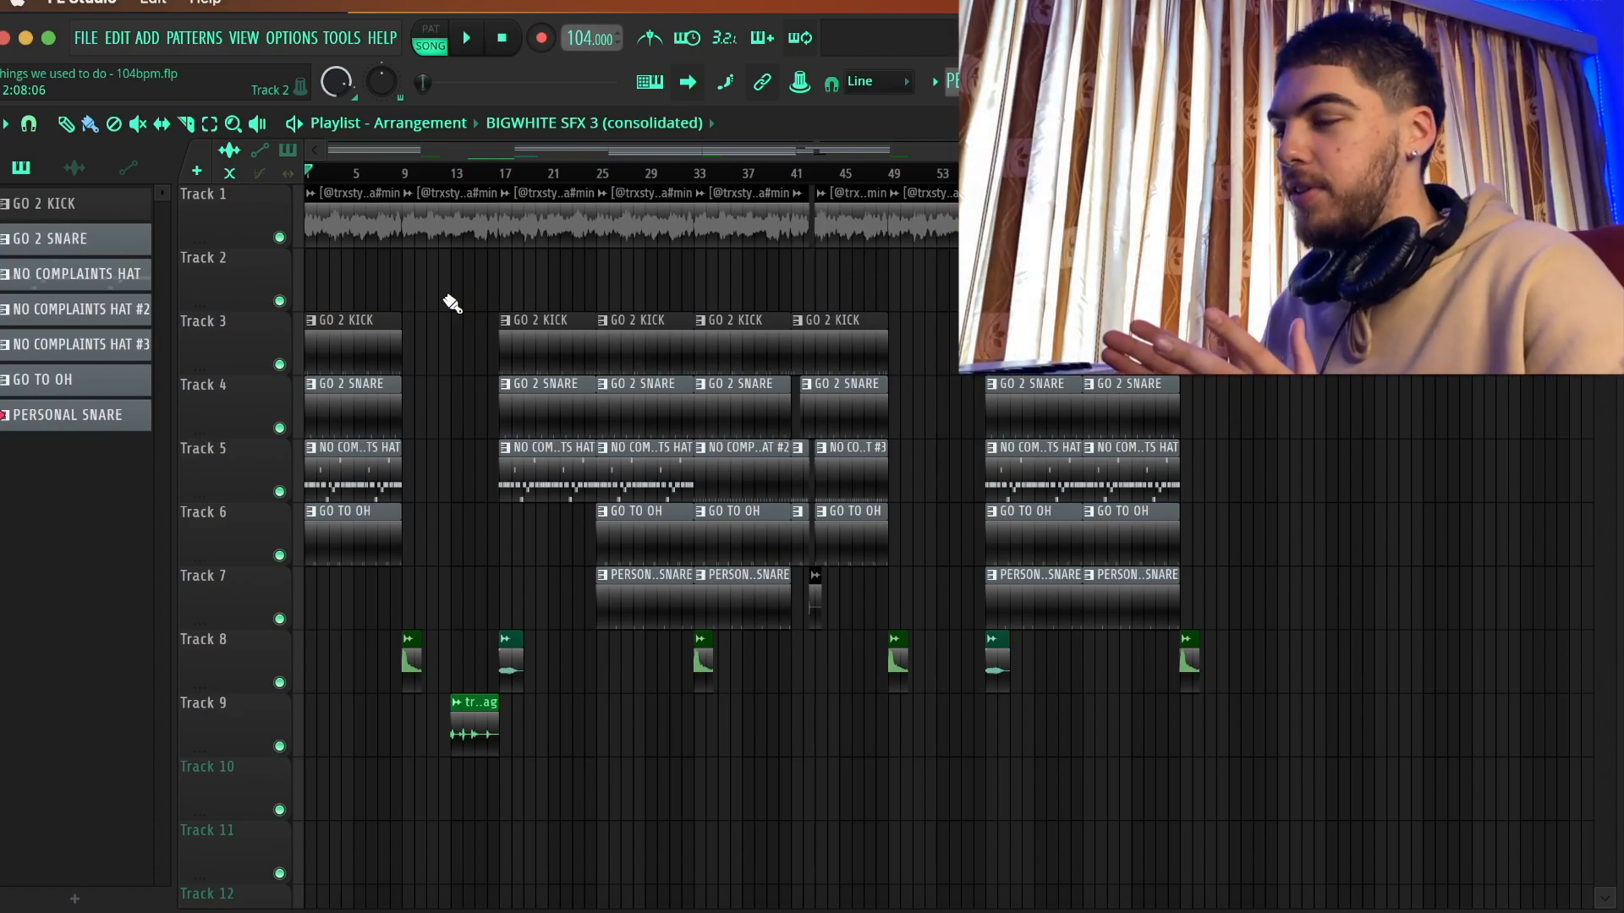
# Step: Inspect the channel settings of the "no coming back - 104bpm a#min" sample clip on Track 1 of the beat arrangement
pyautogui.scroll(3, 446, 510)
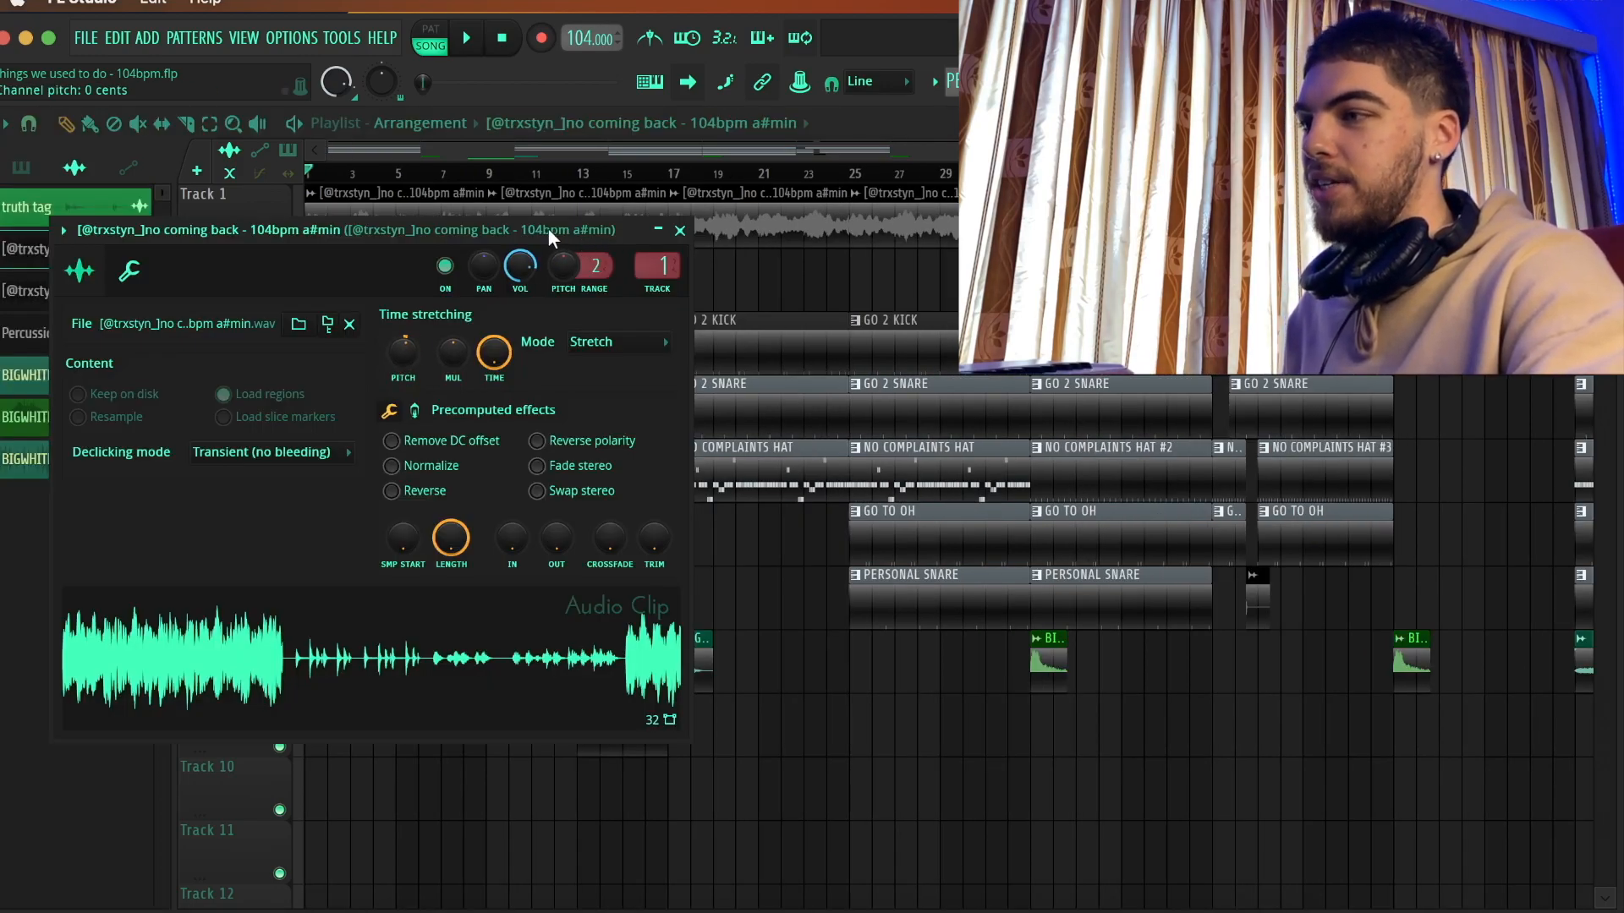
pyautogui.click(680, 230)
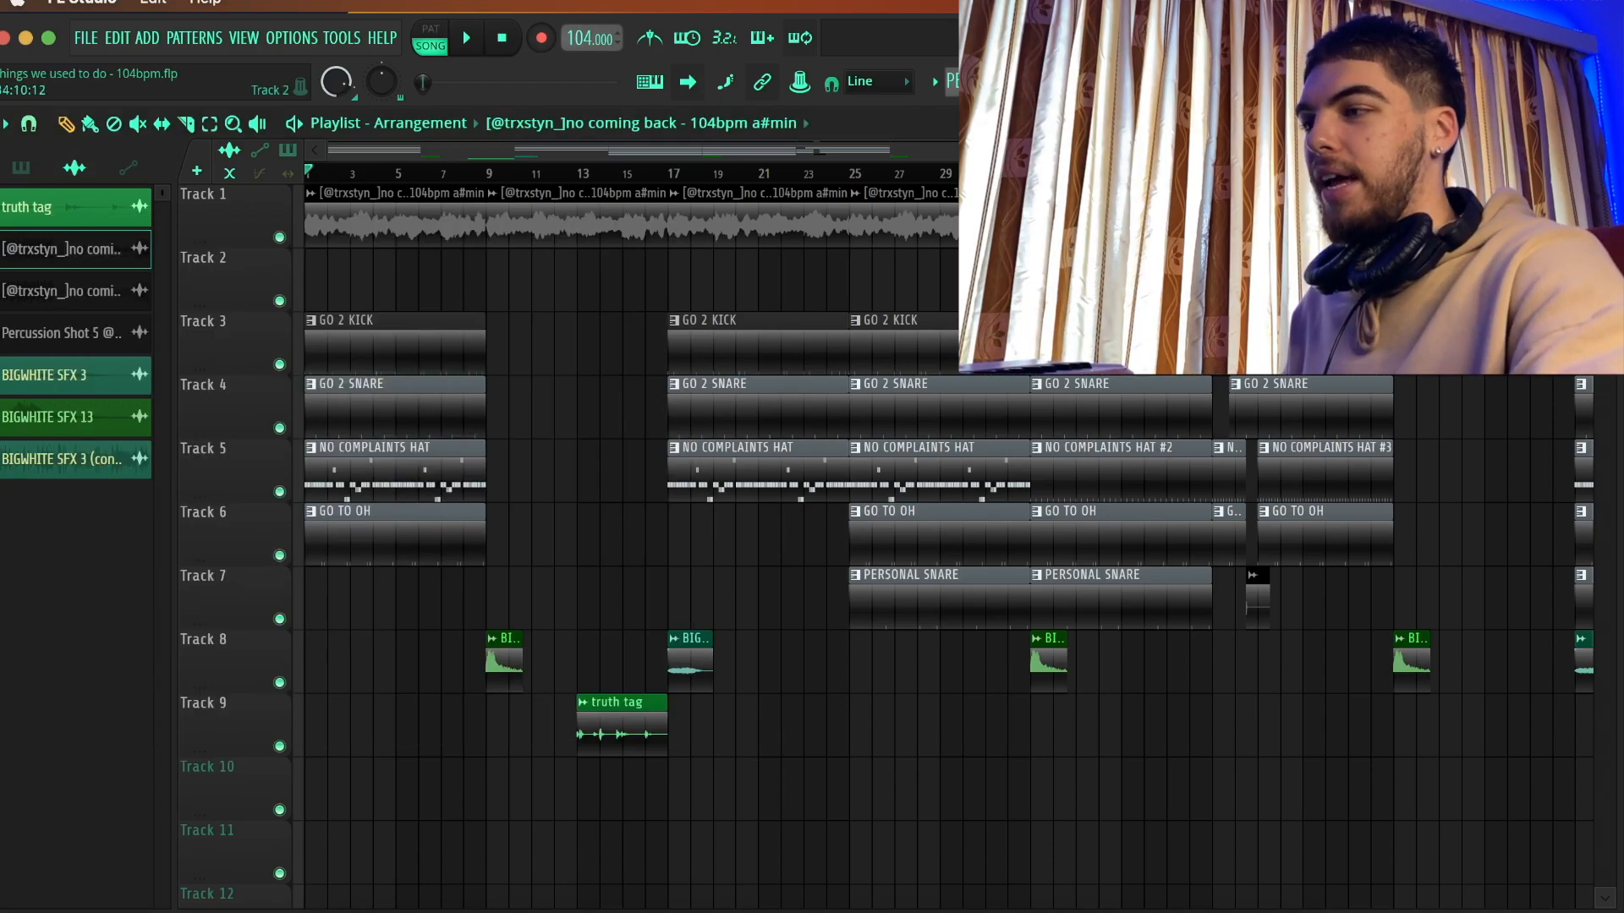
pyautogui.scroll(-3, 670, 514)
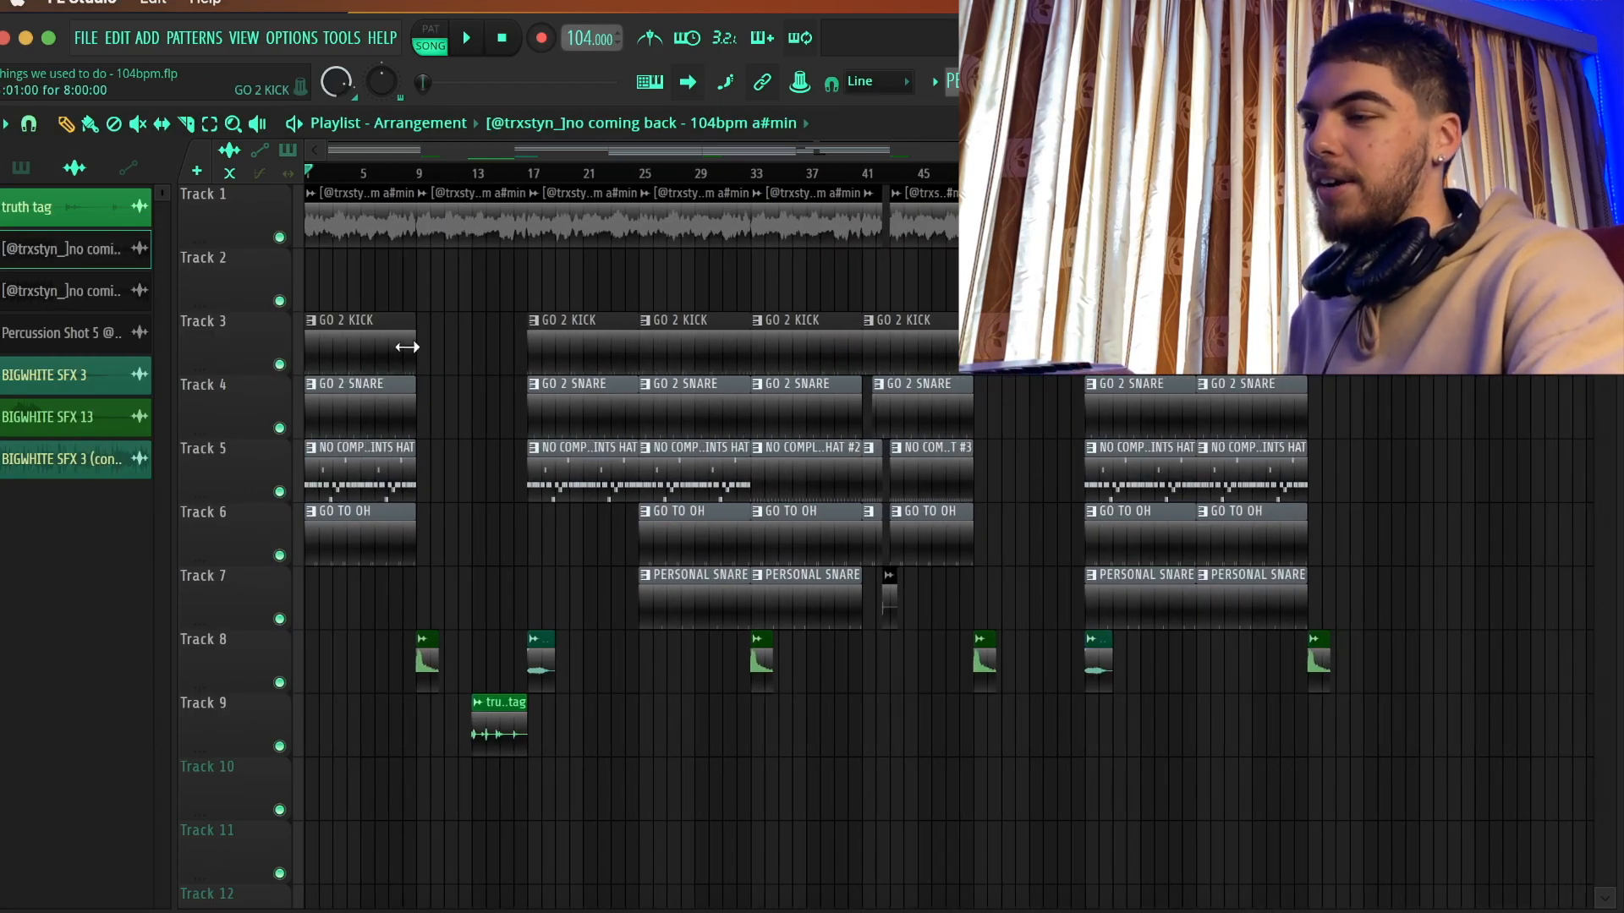